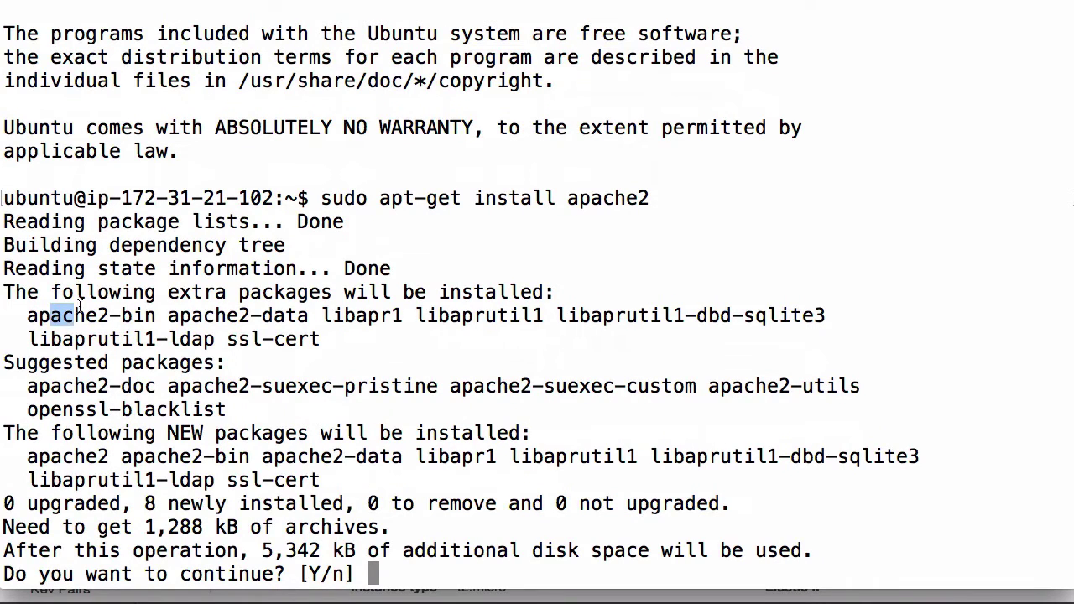
Step: Try to proceed with the pending apache2 installation by answering Y to the confirmation
drag(51, 315, 560, 544)
click(560, 544)
text(Y)
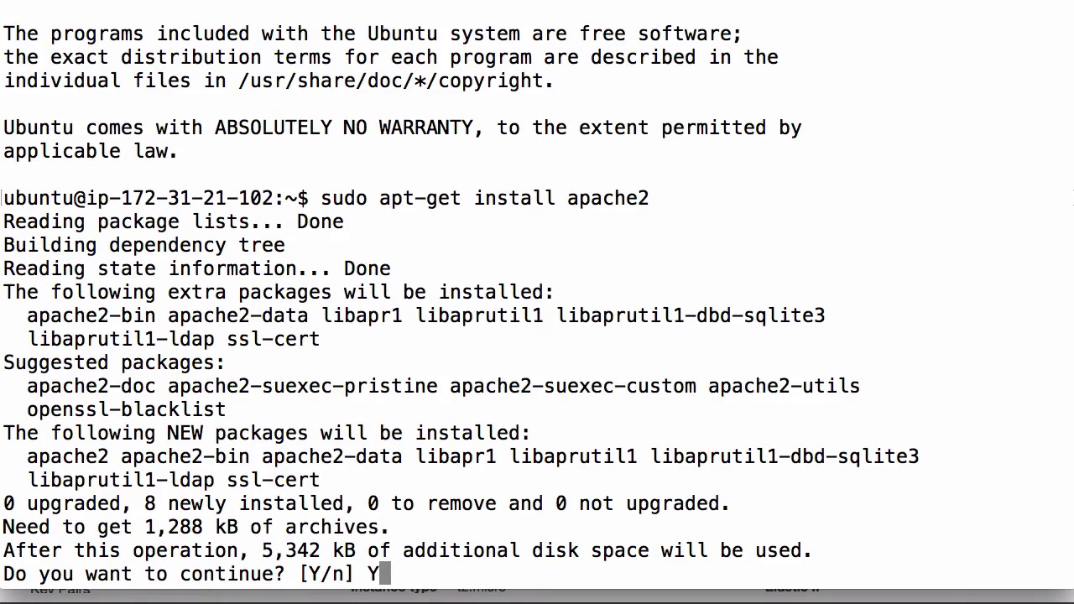
key(Return)
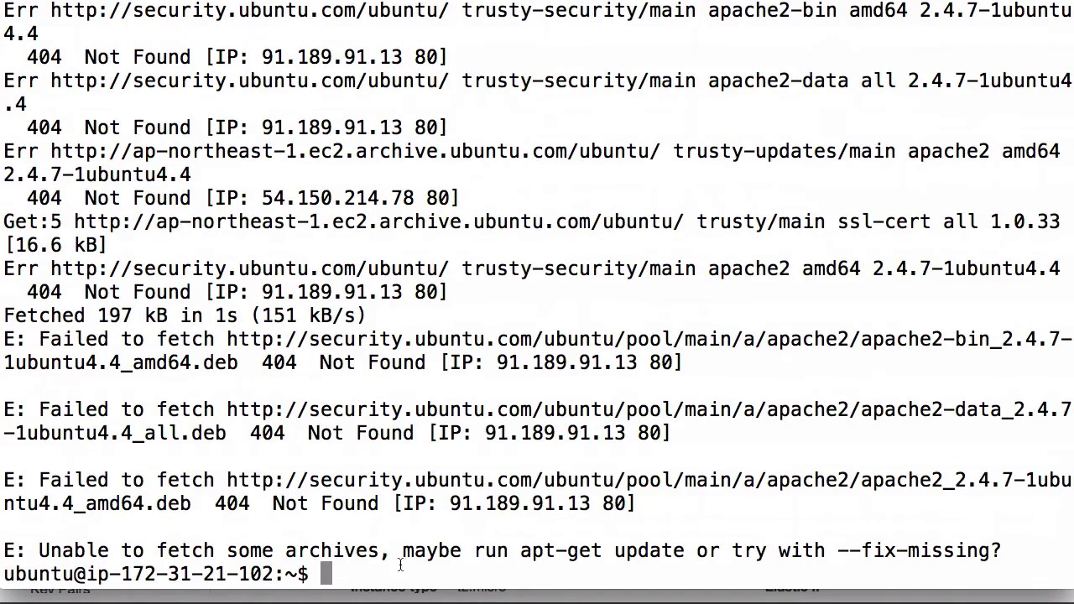
Step: Refresh the server's package lists with sudo apt-get update
drag(403, 551, 1002, 551)
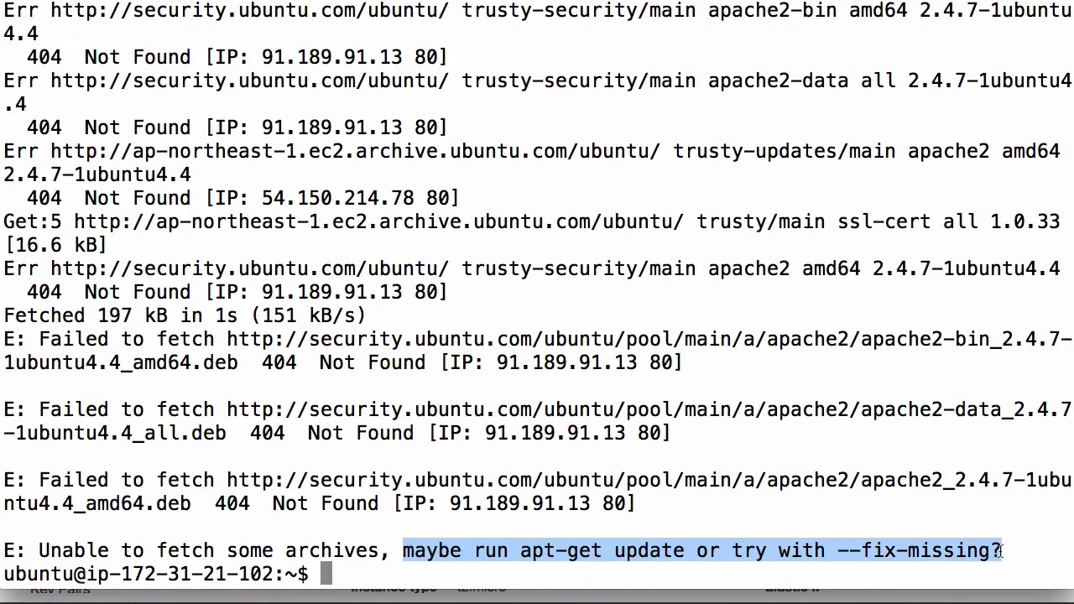
click(999, 551)
text(sudo apt-get )
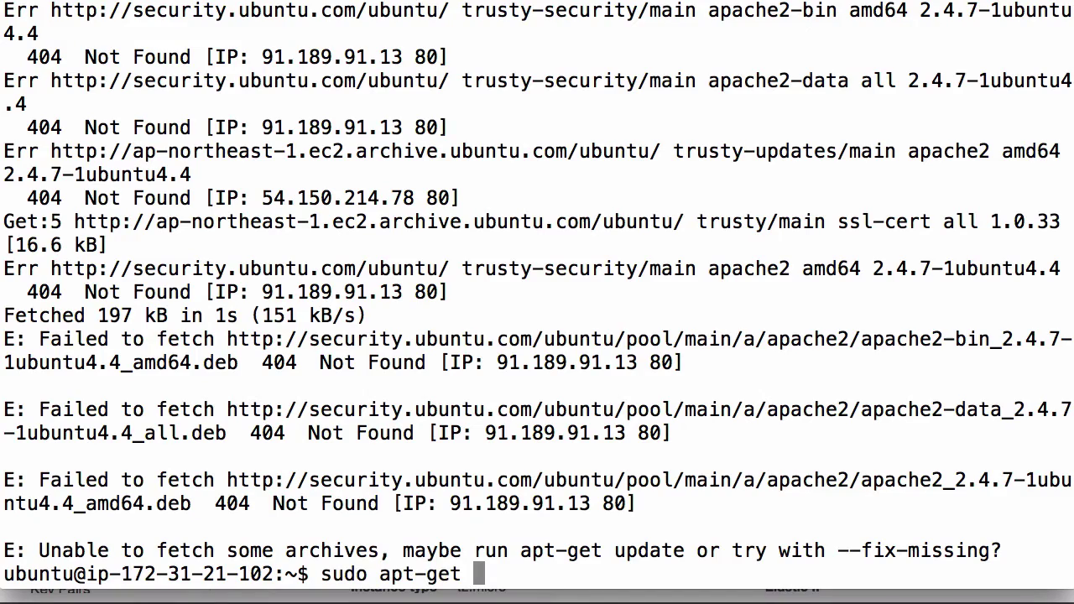
text(update;)
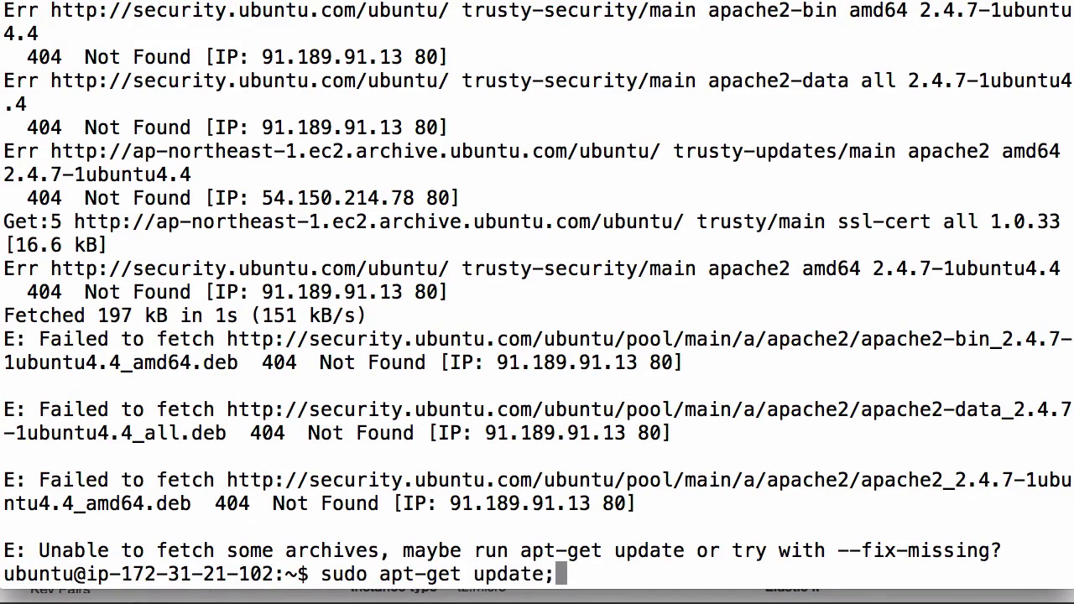
key(Return)
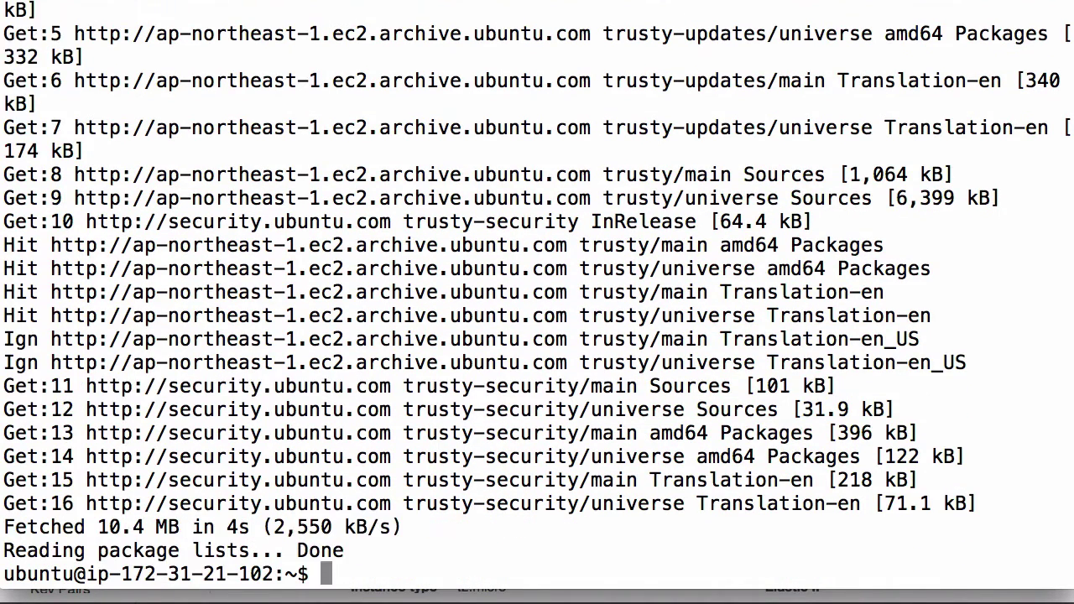
Step: Install Apache with sudo apt-get install apache2, answering Y to the confirmation
text(sudo apt-get update;)
key(ctrl+u)
text(sudo apt-get install apache2)
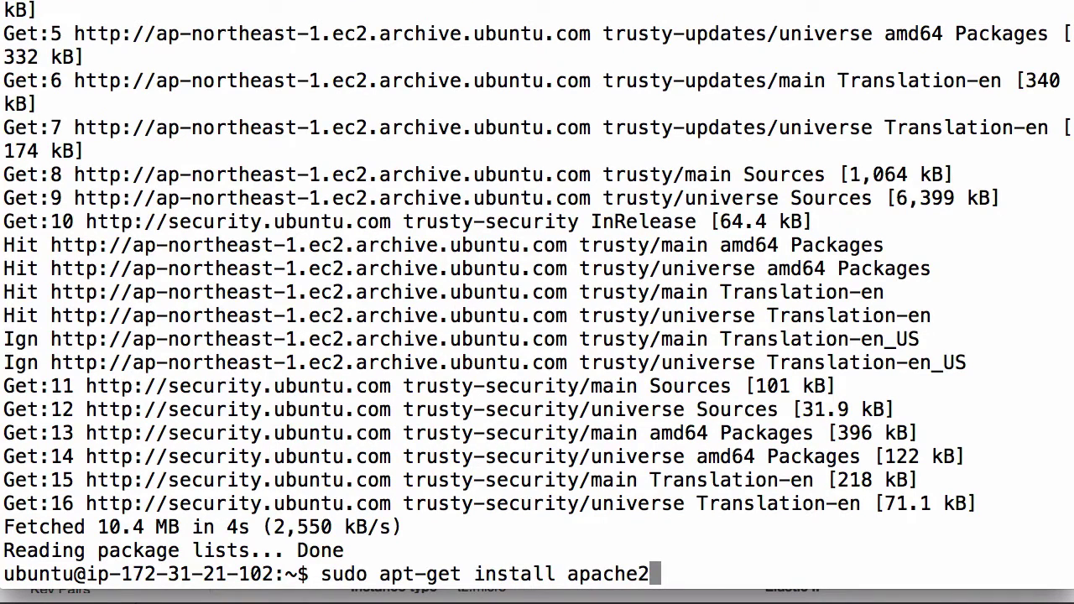
key(Return)
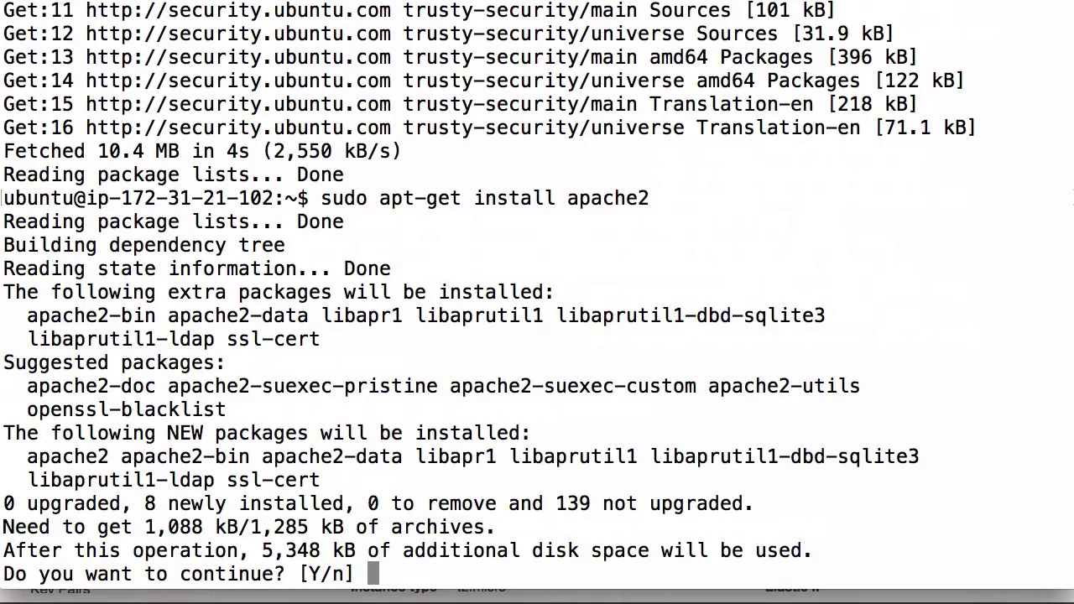
text(Y)
key(Return)
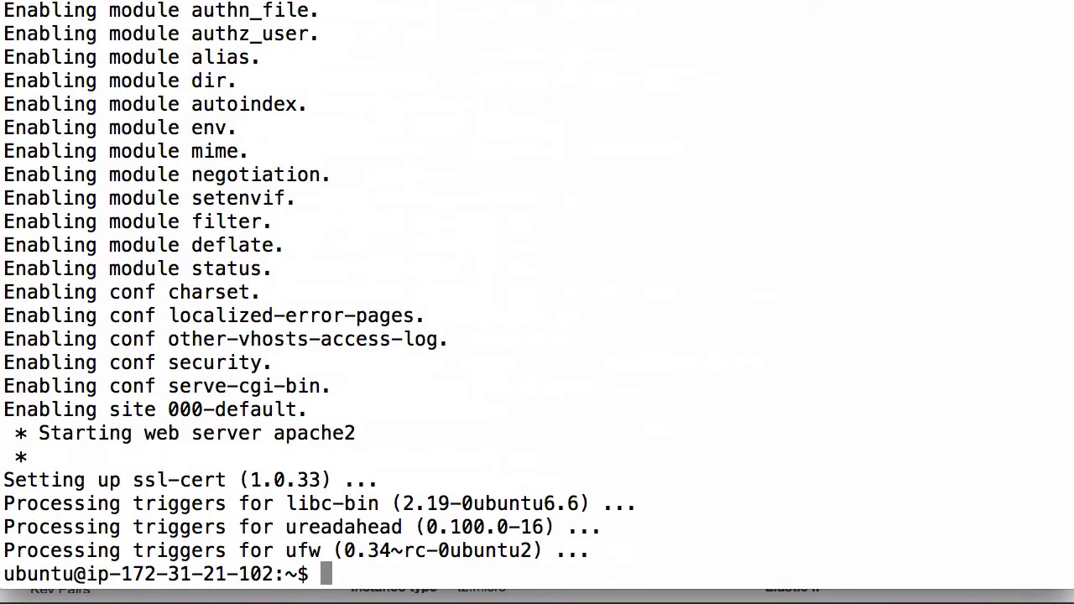
drag(39, 433, 364, 428)
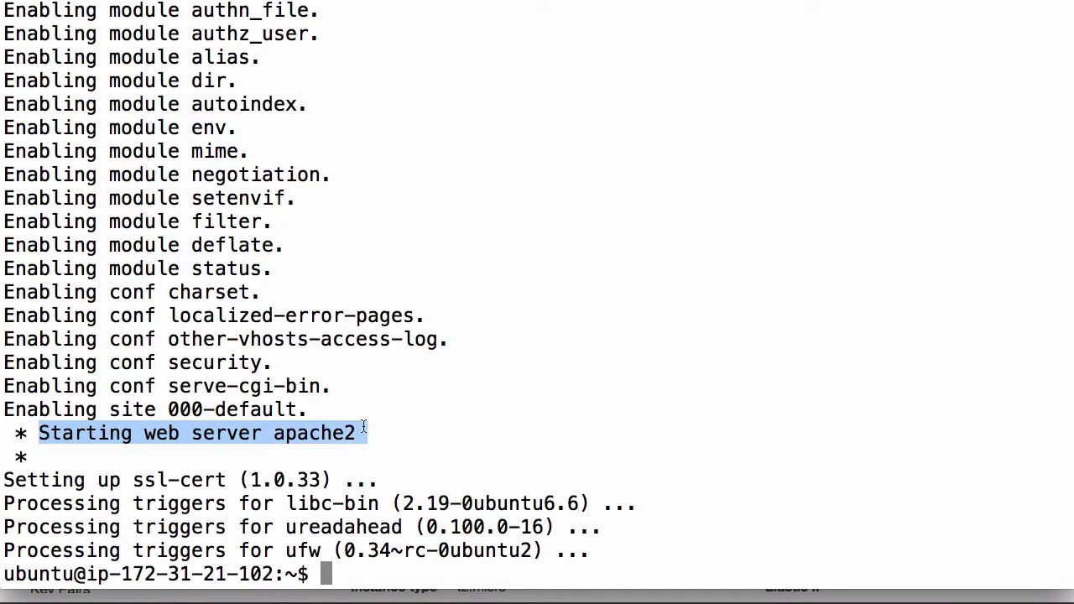
click(364, 428)
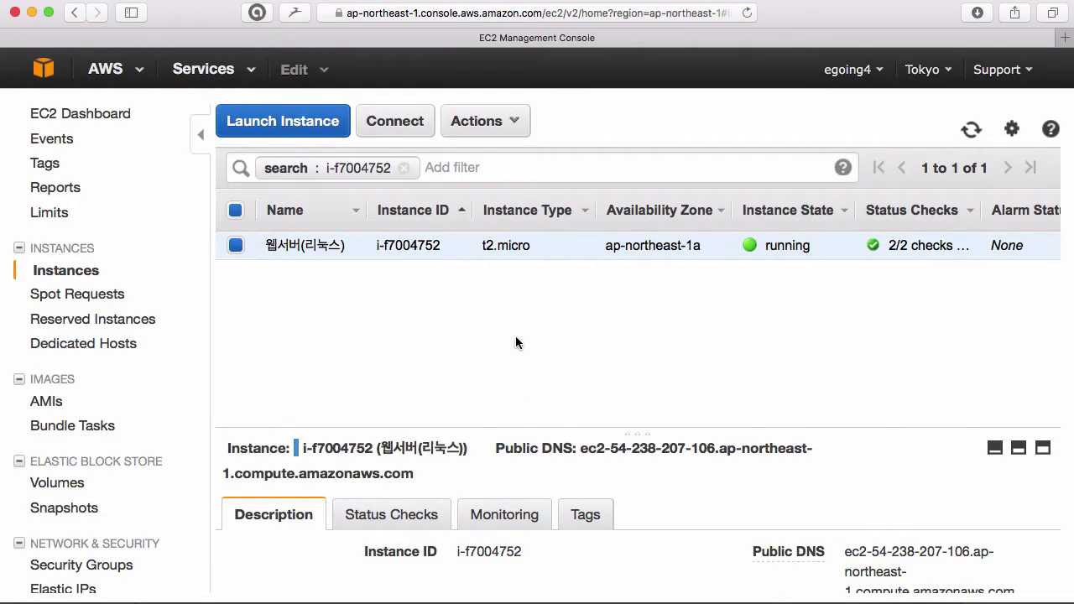
Step: In the EC2 Management Console, collapse the navigation pane and enlarge the web server instance's details pane
click(201, 140)
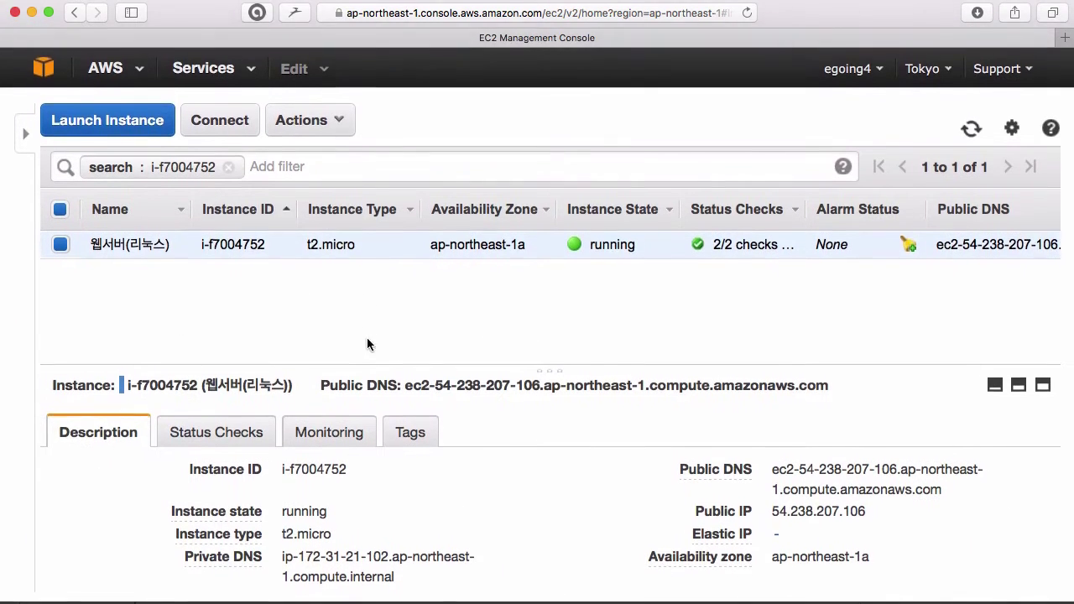
scroll(224, 483, down, 5)
scroll(115, 446, up, 5)
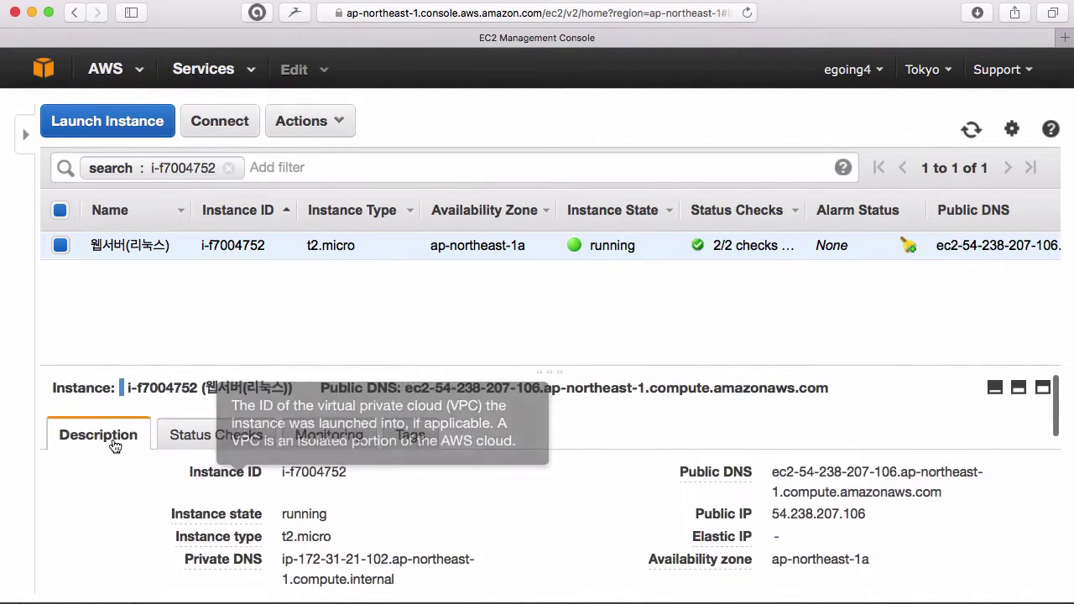
drag(195, 364, 193, 277)
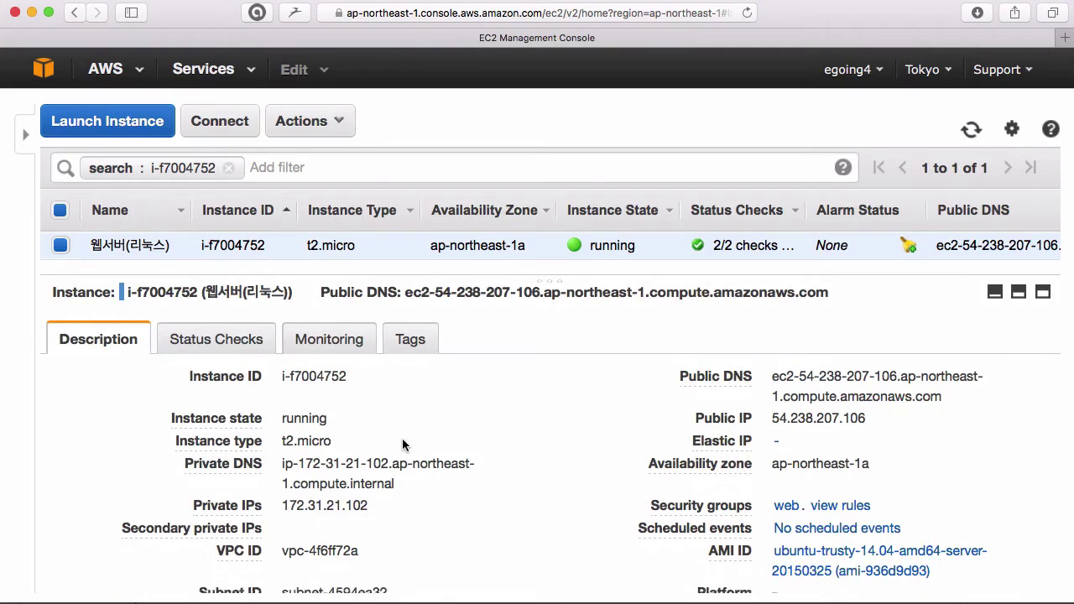
Step: Examine the public IP and public DNS entries in the web server instance's description
scroll(402, 439, down, 3)
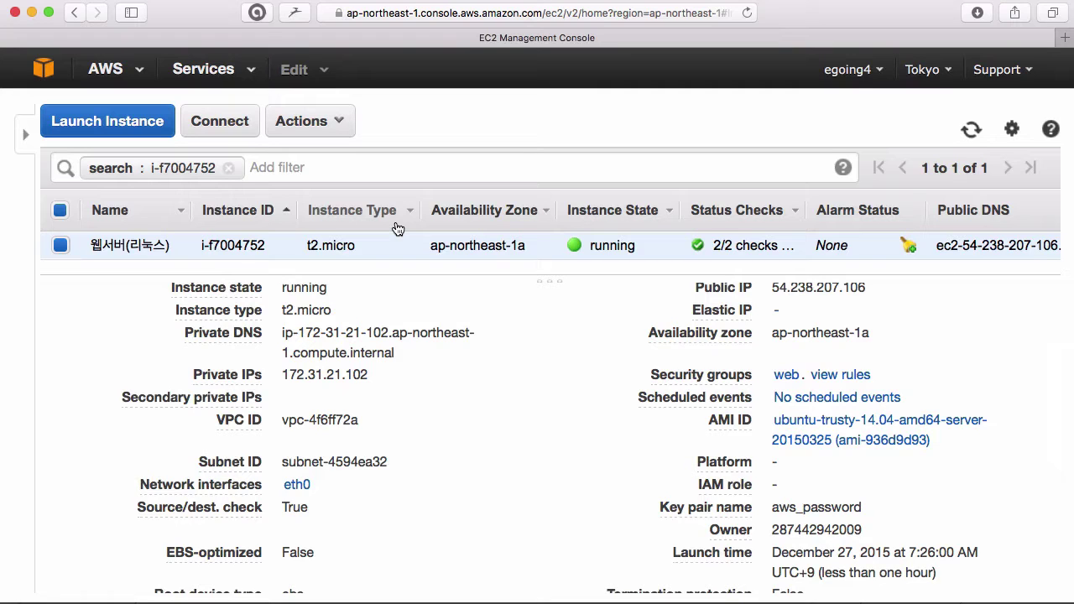
scroll(516, 339, up, 3)
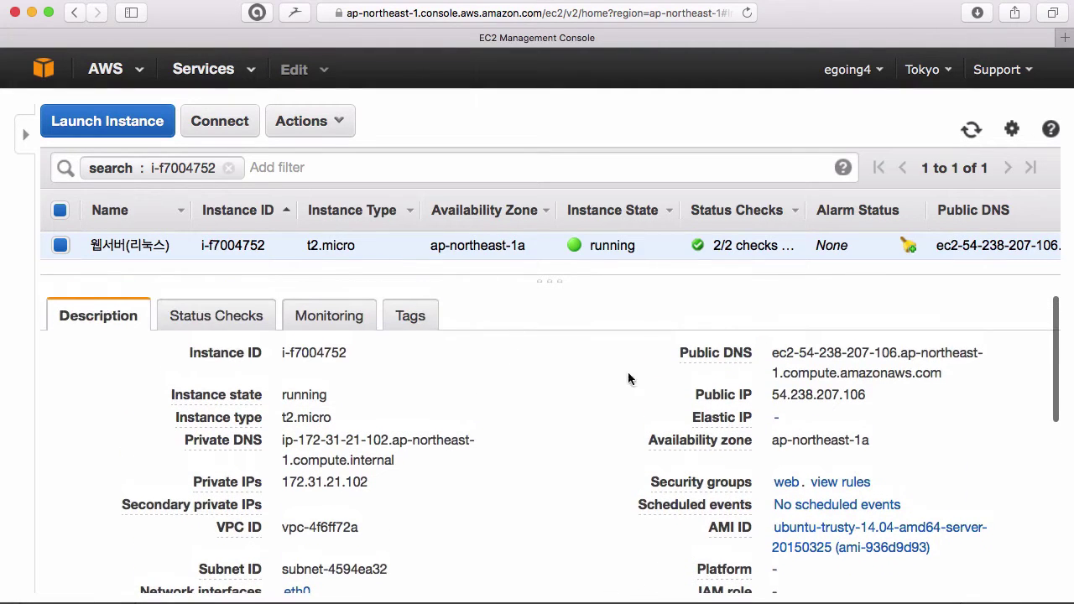
drag(770, 394, 912, 395)
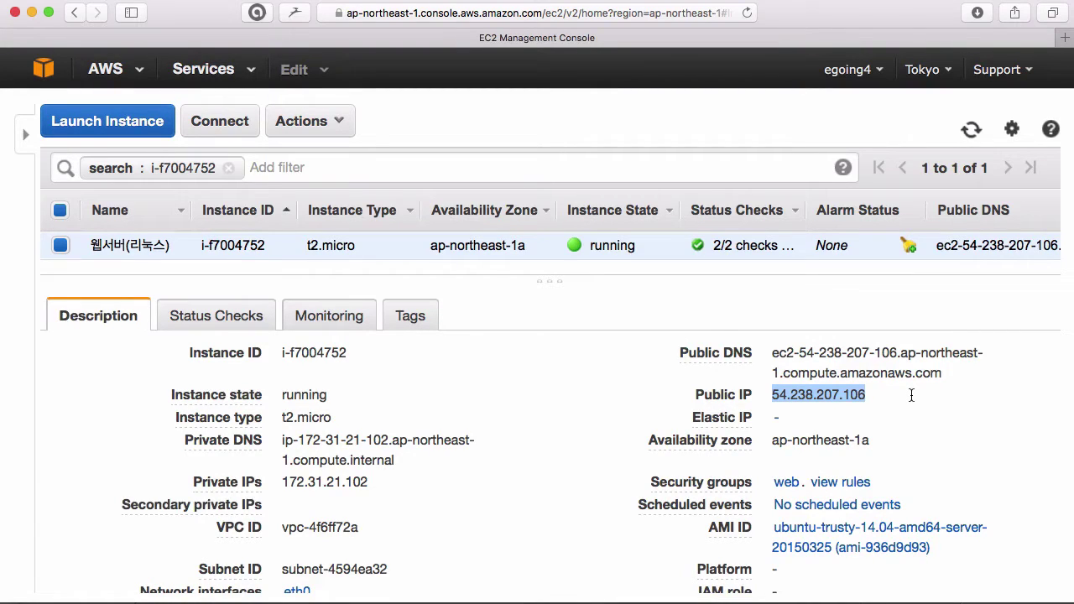
drag(946, 373, 773, 355)
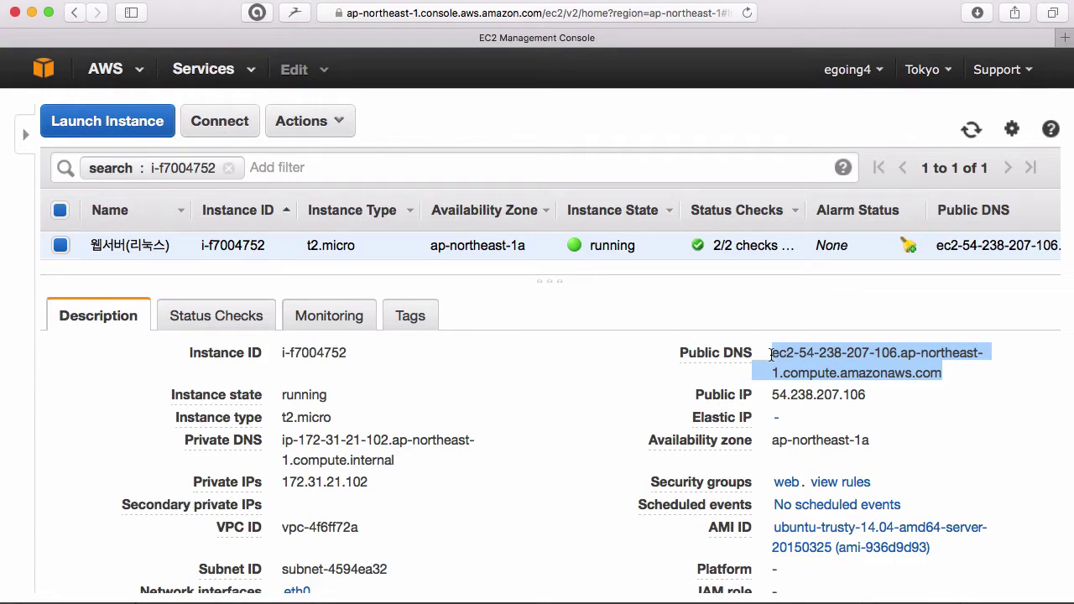
click(617, 391)
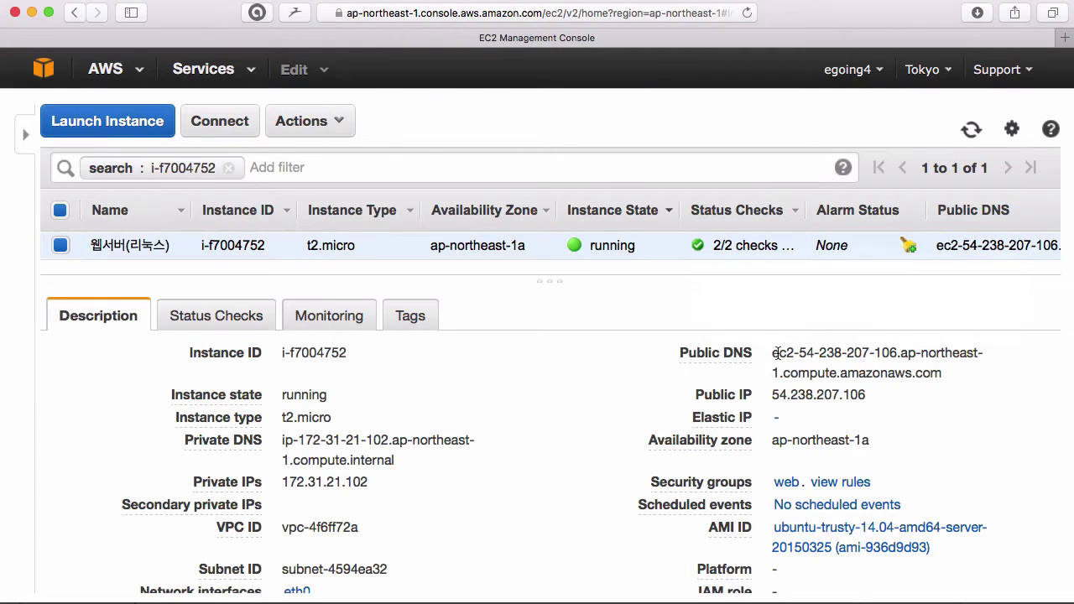
Step: Copy the instance's public DNS address and open it in a new browser tab
drag(774, 353, 959, 364)
key(super+c)
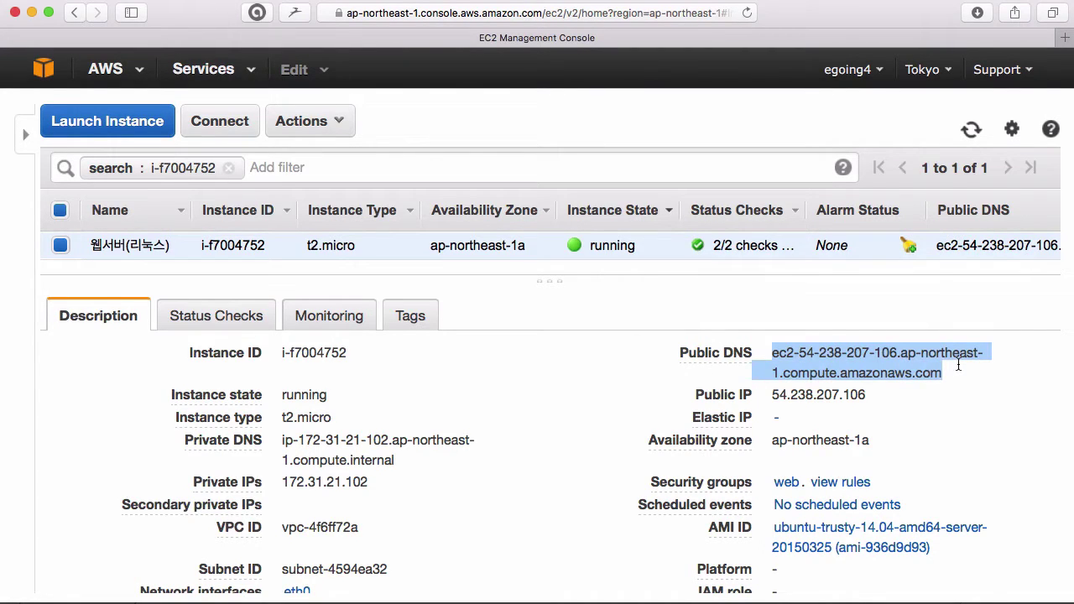
click(623, 315)
key(super+t)
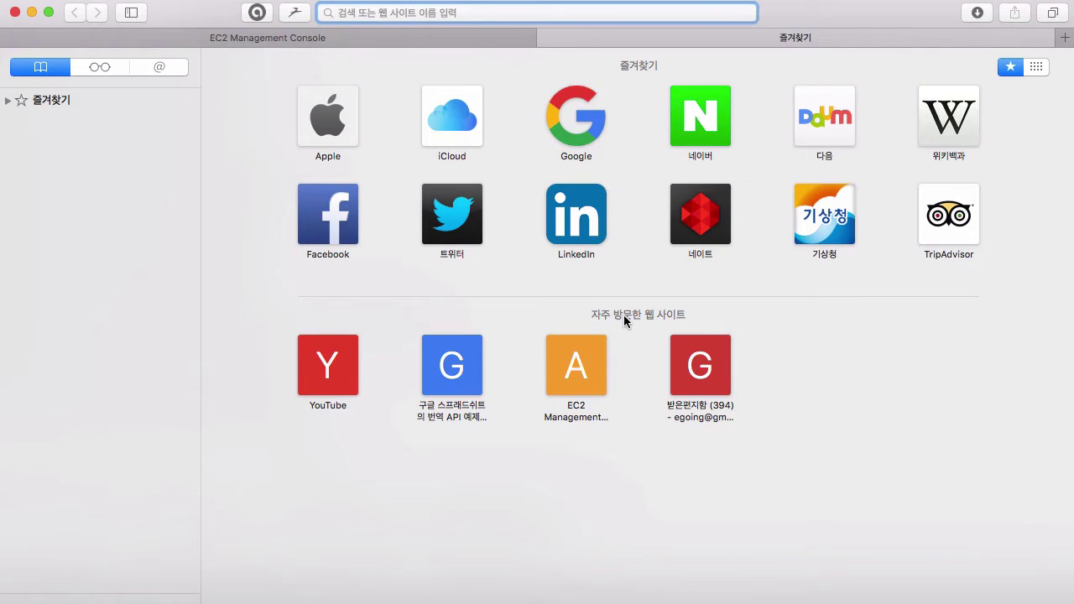
key(super+v)
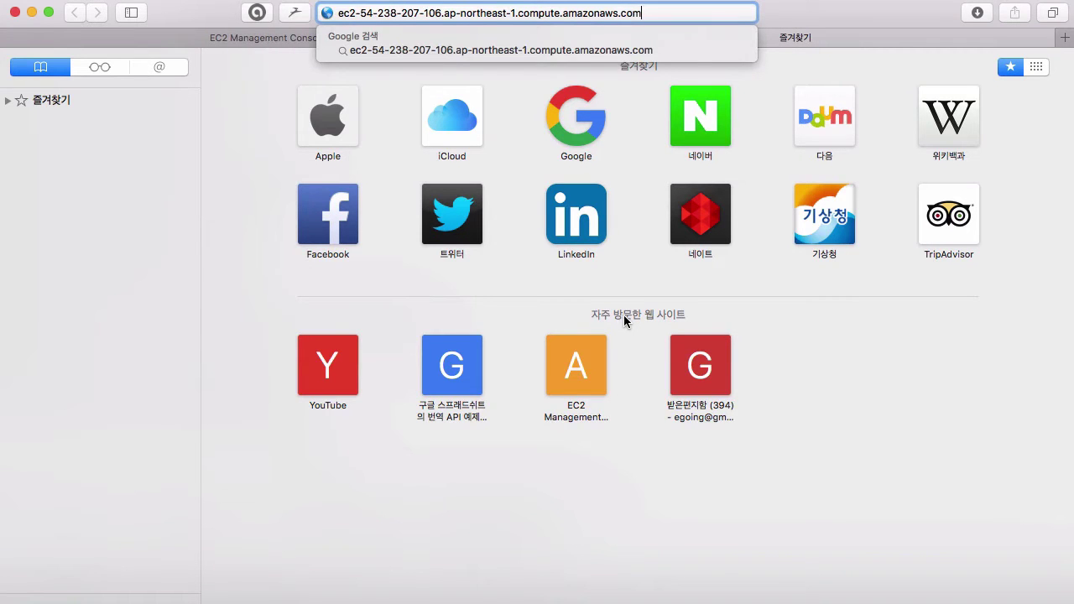
key(Return)
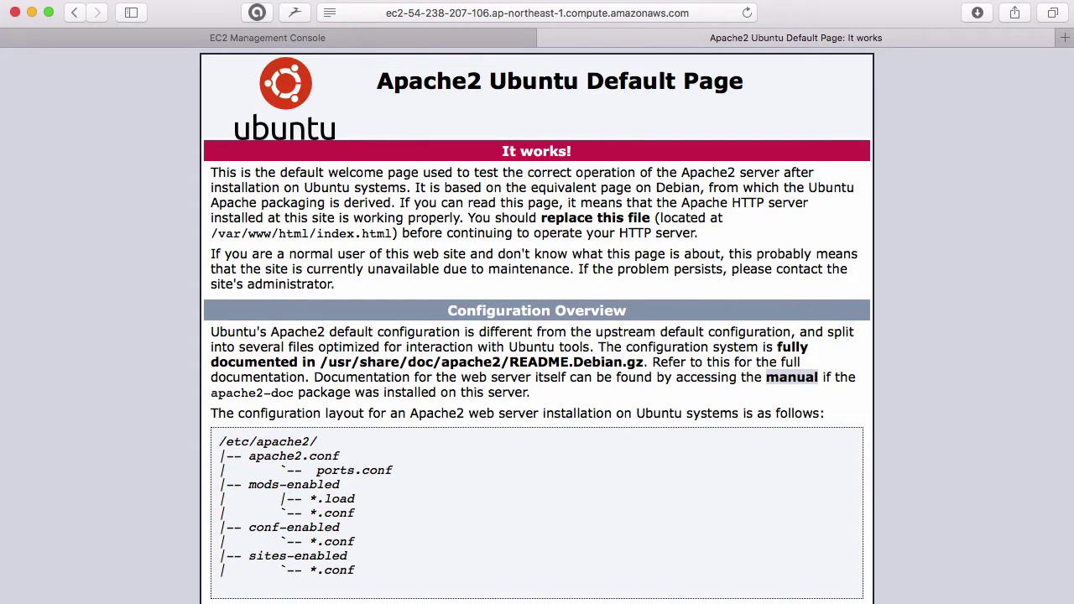
Step: Copy "/var/www, public_html" from the Document Roots section of the Apache2 default page and return to the terminal
key(super+Tab)
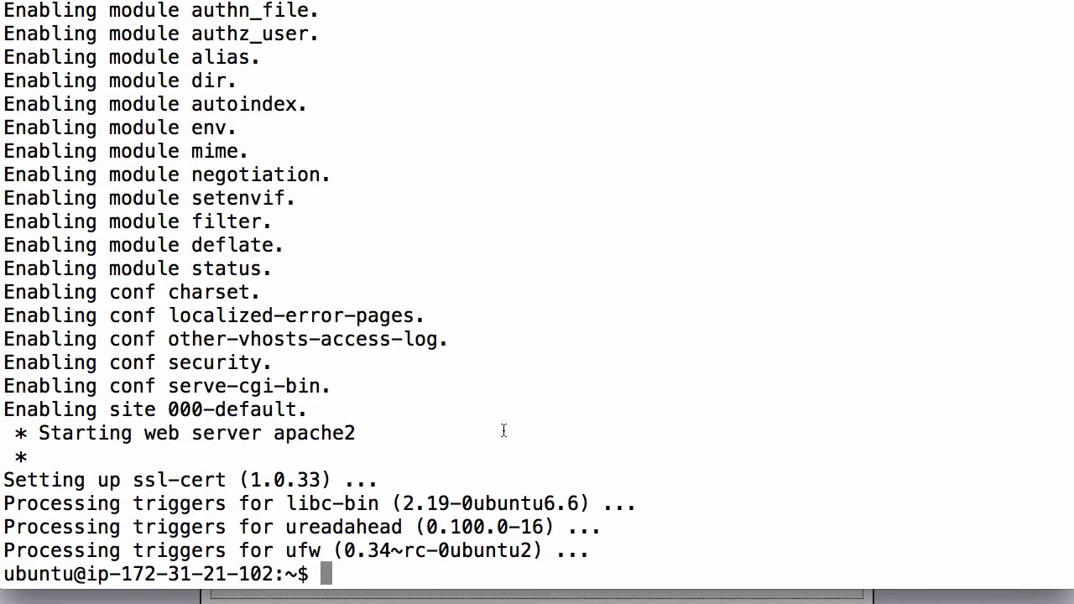
key(super+Tab)
scroll(437, 442, down, 4)
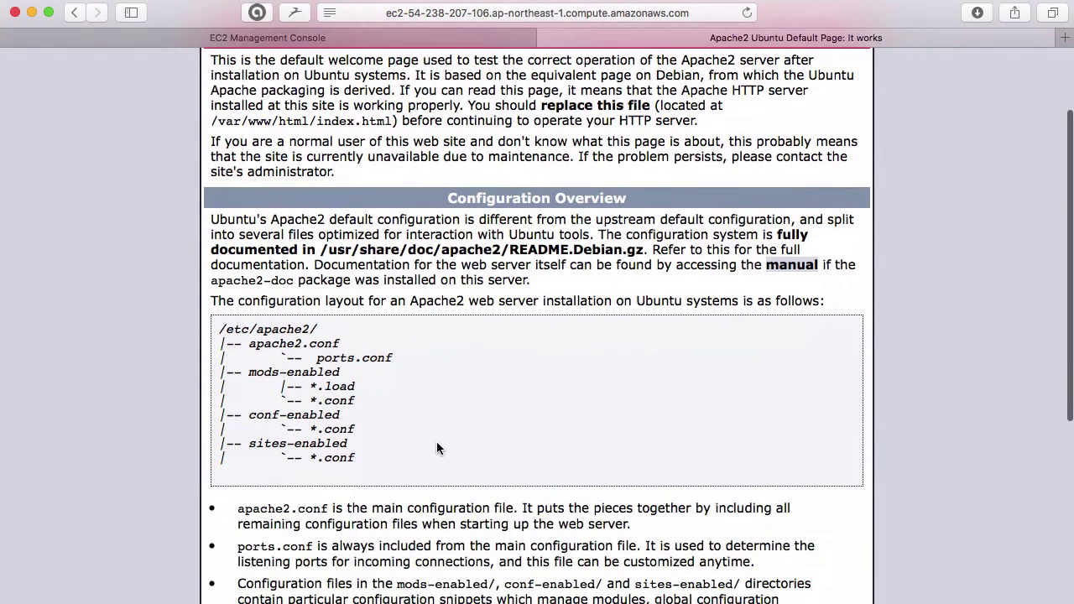
scroll(436, 442, down, 5)
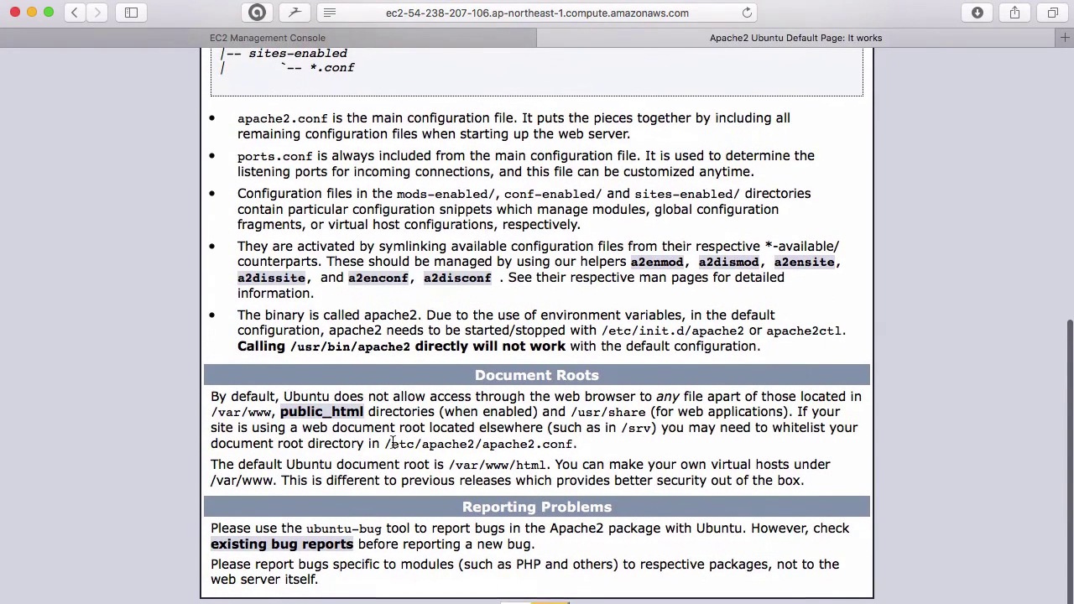
drag(366, 411, 213, 412)
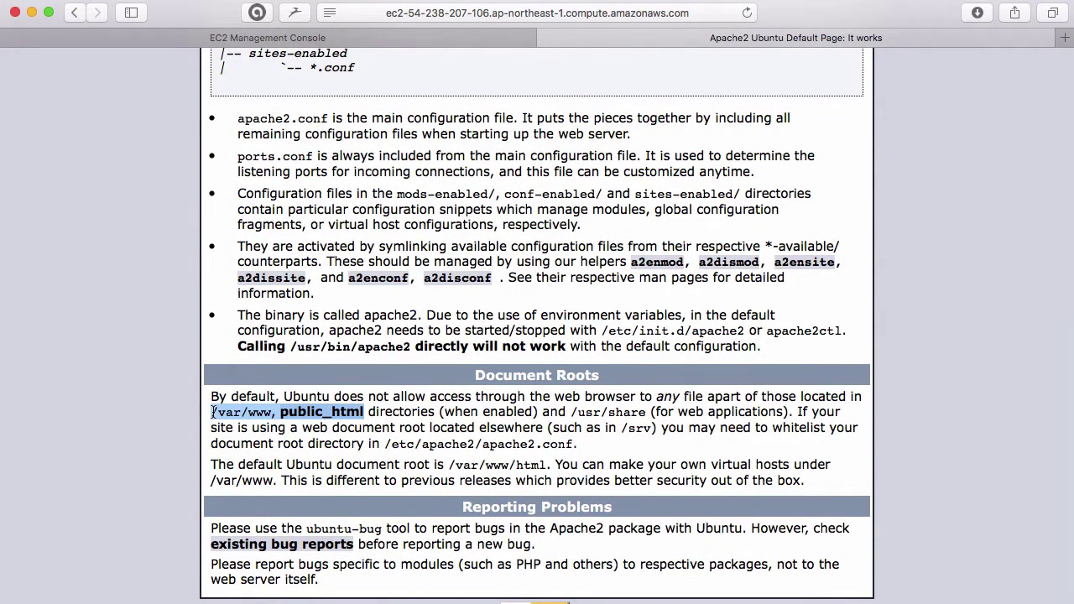
key(super+c)
key(super+Tab)
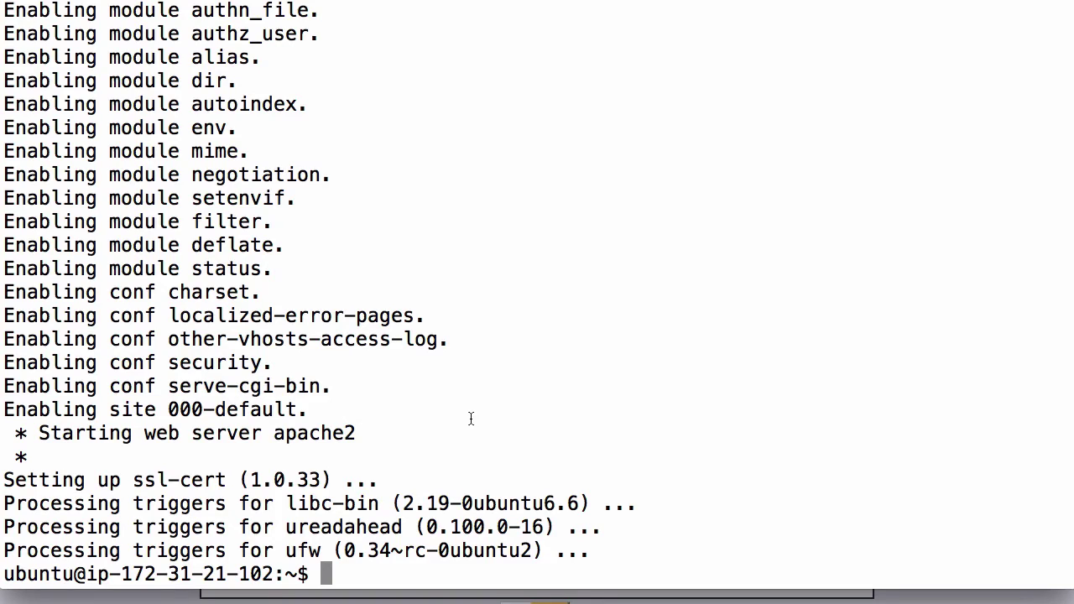
text(cd /v)
key(BackSpace)
key(BackSpace)
key(BackSpace)
key(BackSpace)
key(BackSpace)
text(cd)
key(BackSpace)
key(BackSpace)
Step: Change the working directory to /var/www using the copied path without its ", public_html" part
text(cd )
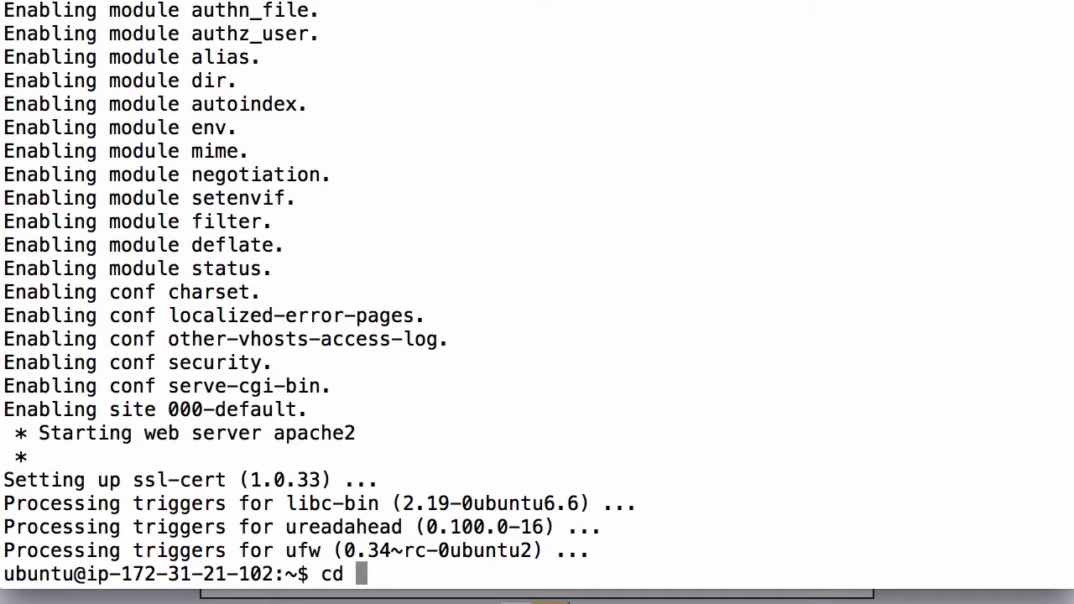
text(~/)
key(BackSpace)
key(BackSpace)
key(super+v)
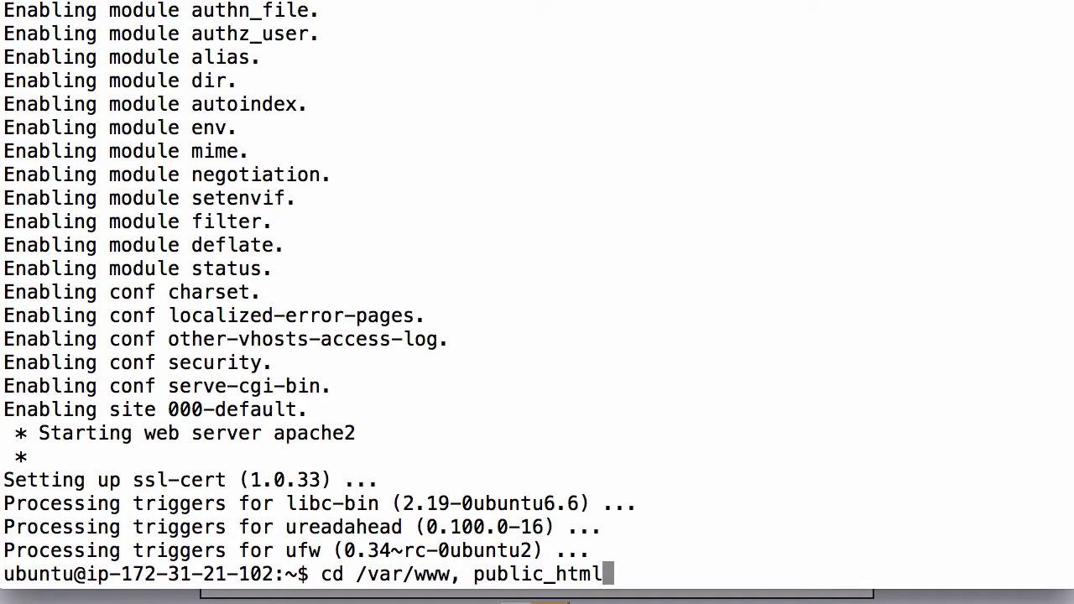
key(BackSpace)
key(BackSpace)
key(BackSpace)
key(BackSpace)
key(BackSpace)
key(BackSpace)
key(BackSpace)
key(BackSpace)
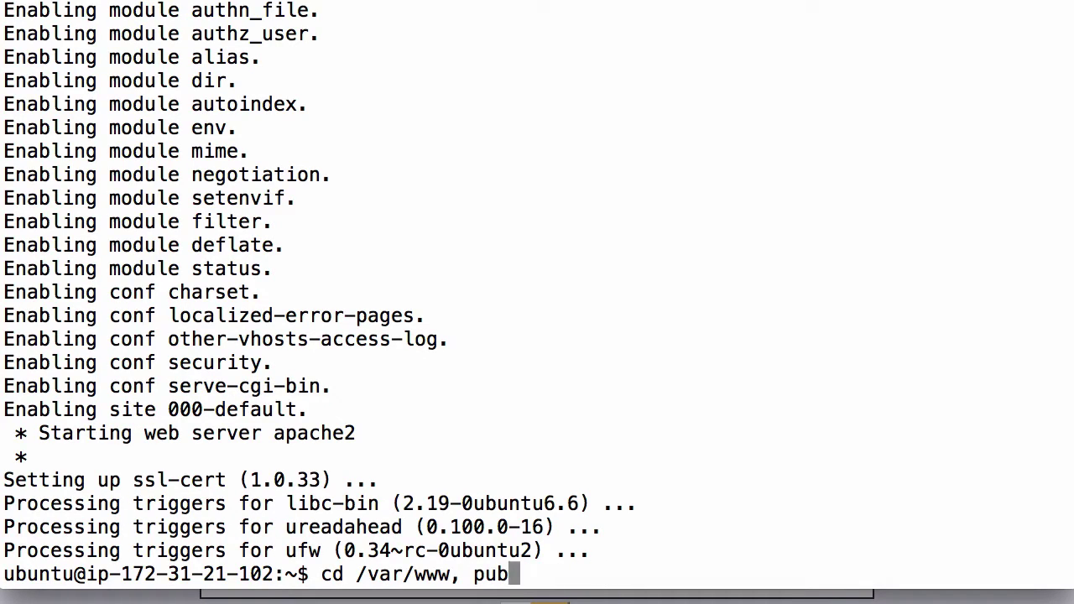
key(BackSpace)
key(BackSpace)
key(BackSpace)
key(BackSpace)
key(BackSpace)
text(/)
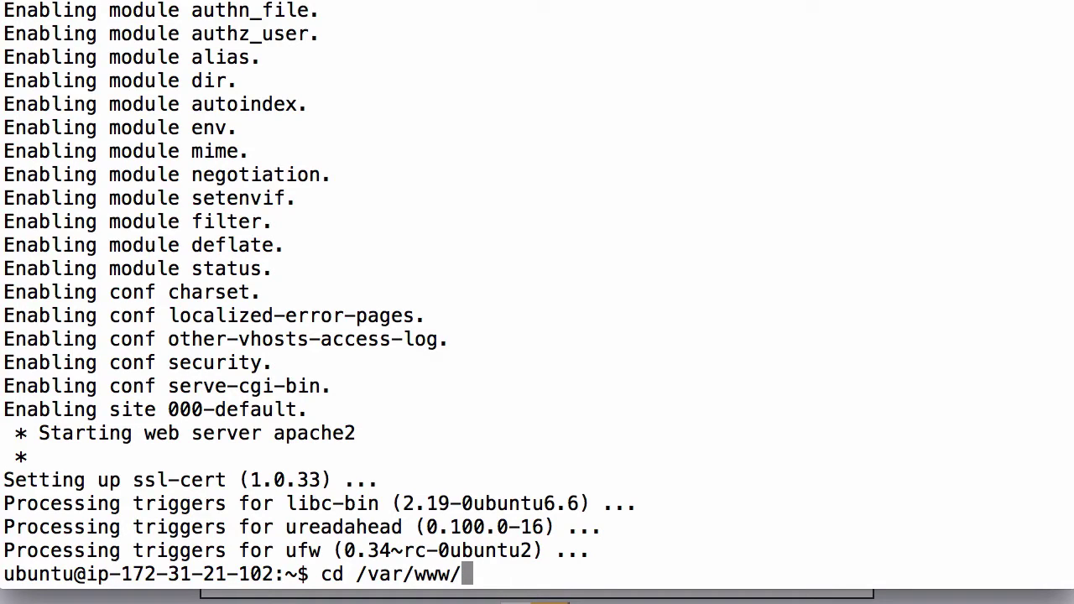
key(BackSpace)
key(Return)
Step: List the contents of the /var/www directory, including hidden entries, with ls -al
text(ls -)
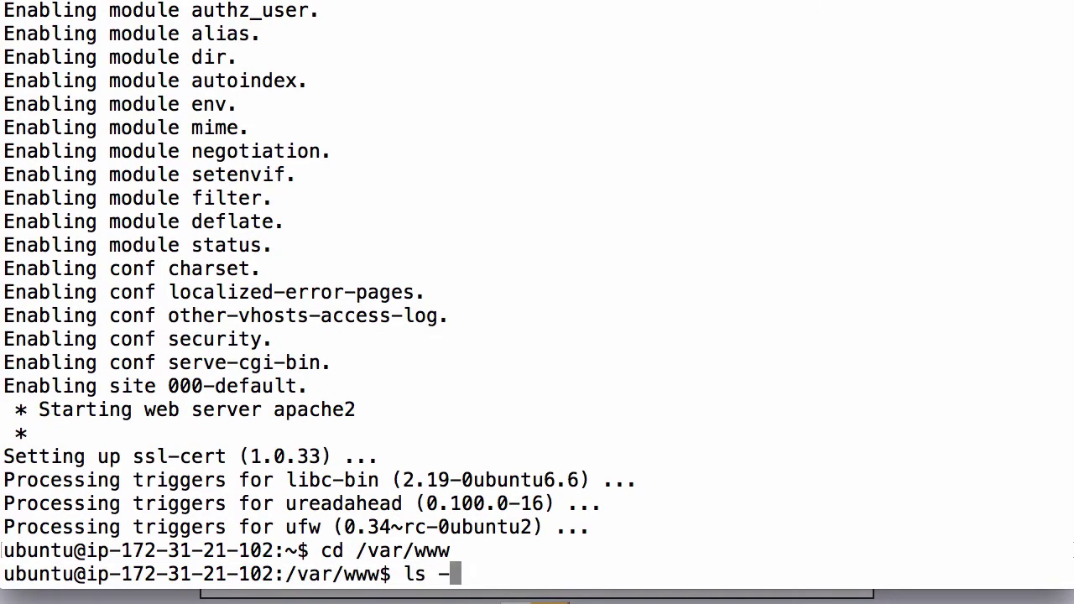
key(BackSpace)
key(BackSpace)
key(BackSpace)
key(BackSpace)
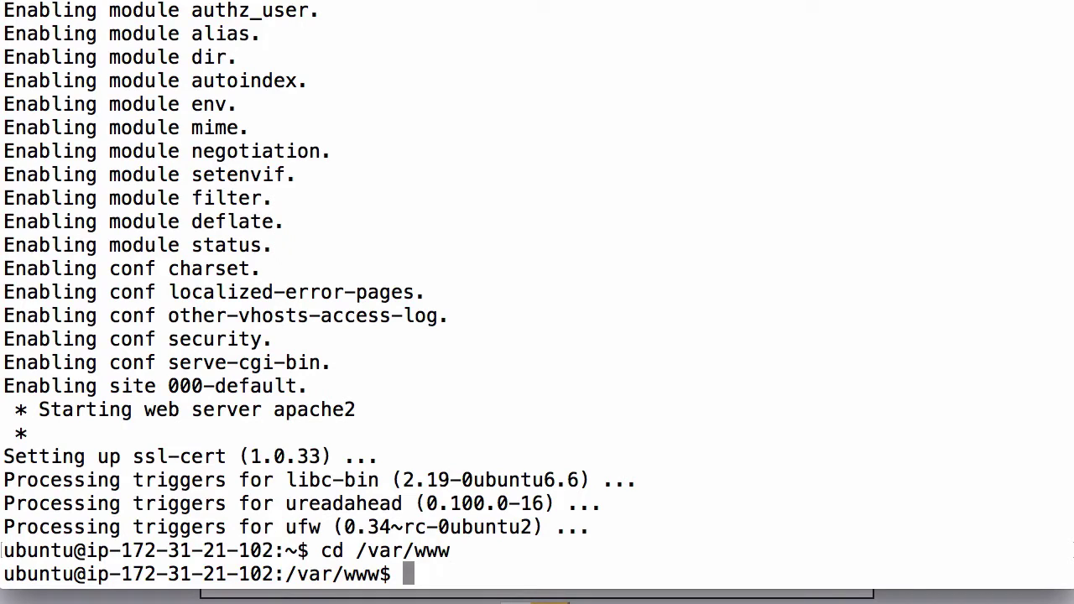
text(ls -al)
key(Return)
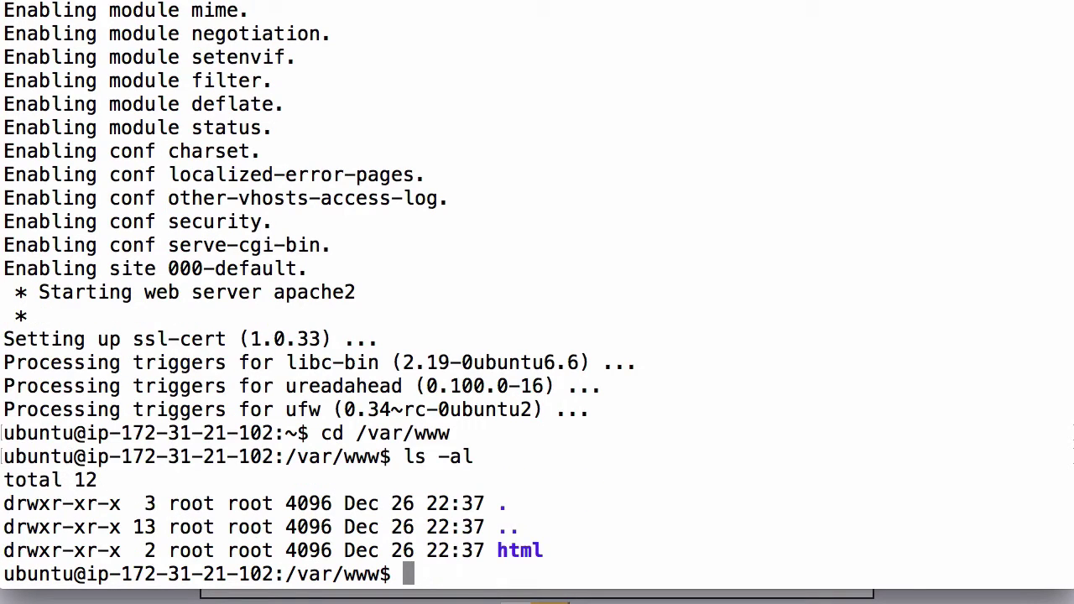
Step: Change into the html directory and list its contents, including hidden entries, with ls -al
text(cd html)
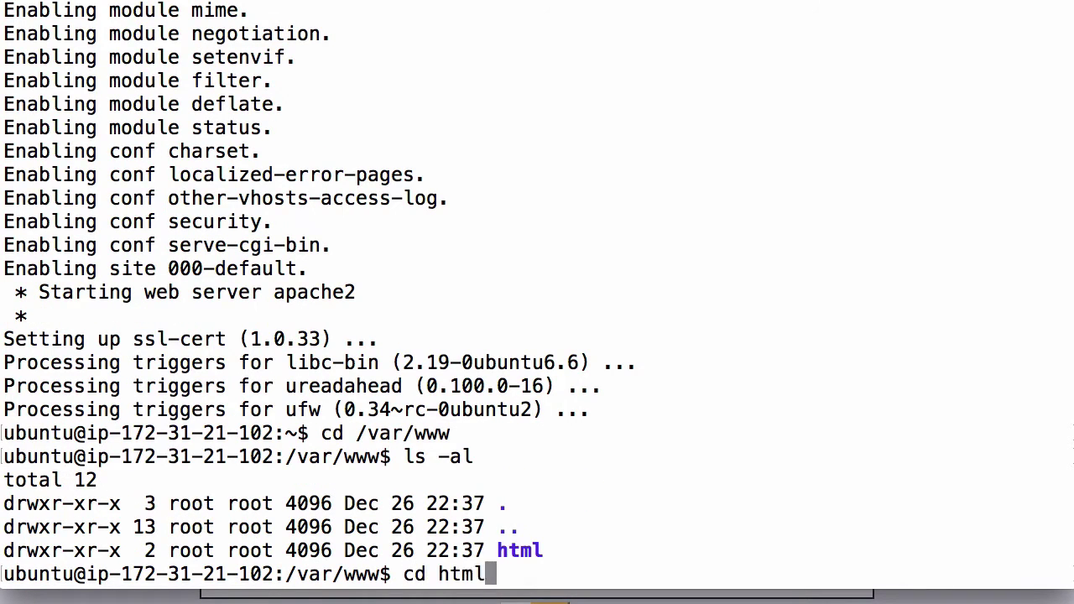
key(Return)
text(ls -al)
key(Return)
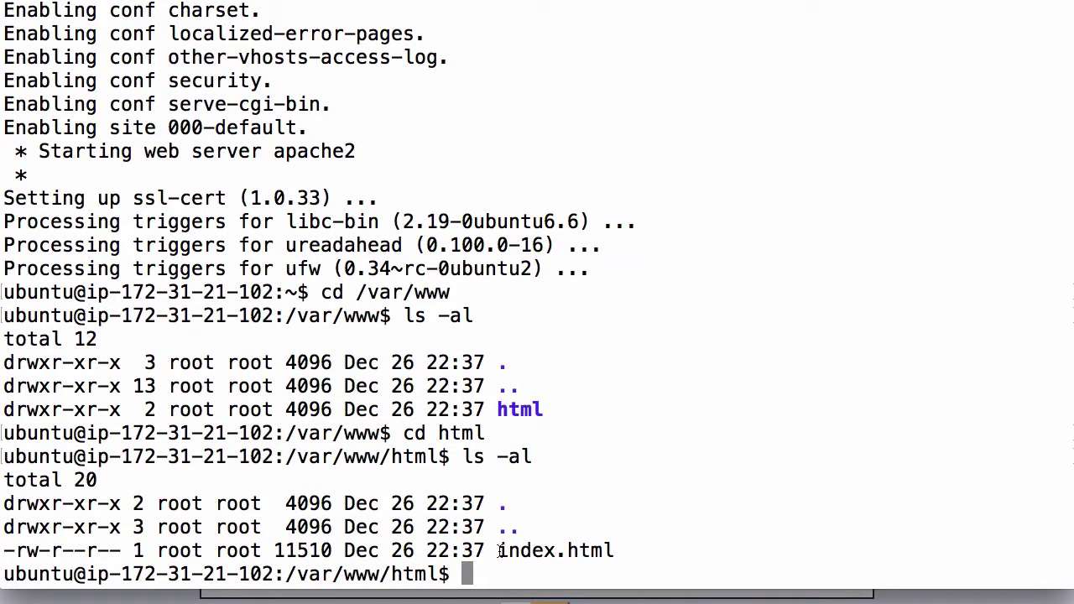
drag(500, 553, 627, 546)
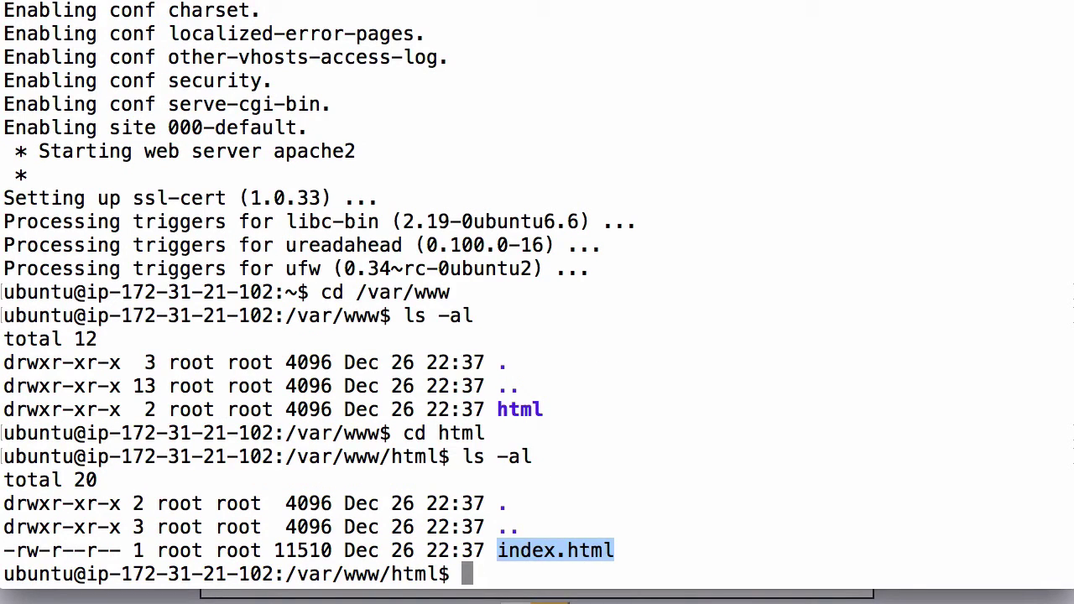
Step: Look at the beginning of the Apache2 default page in the browser and return to the terminal
click(613, 596)
scroll(591, 380, up, 15)
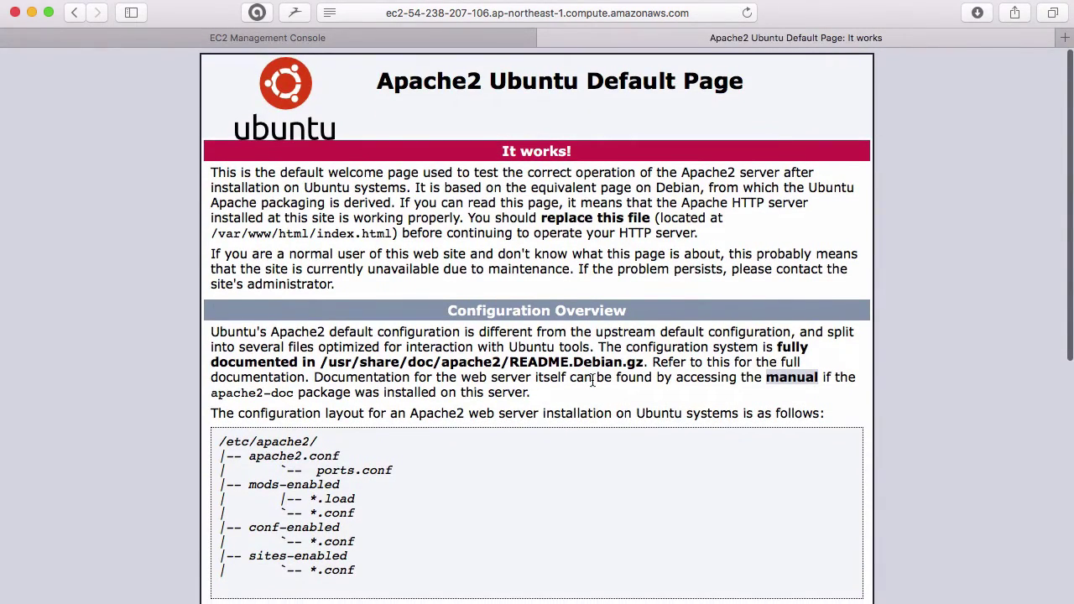
key(super+Tab)
click(579, 476)
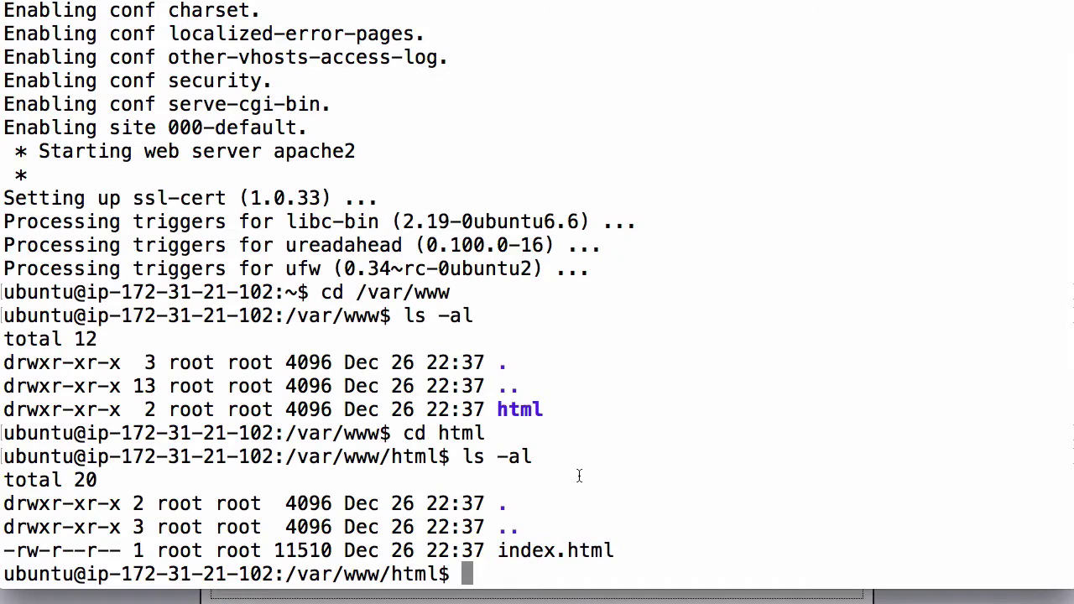
text(mv inde)
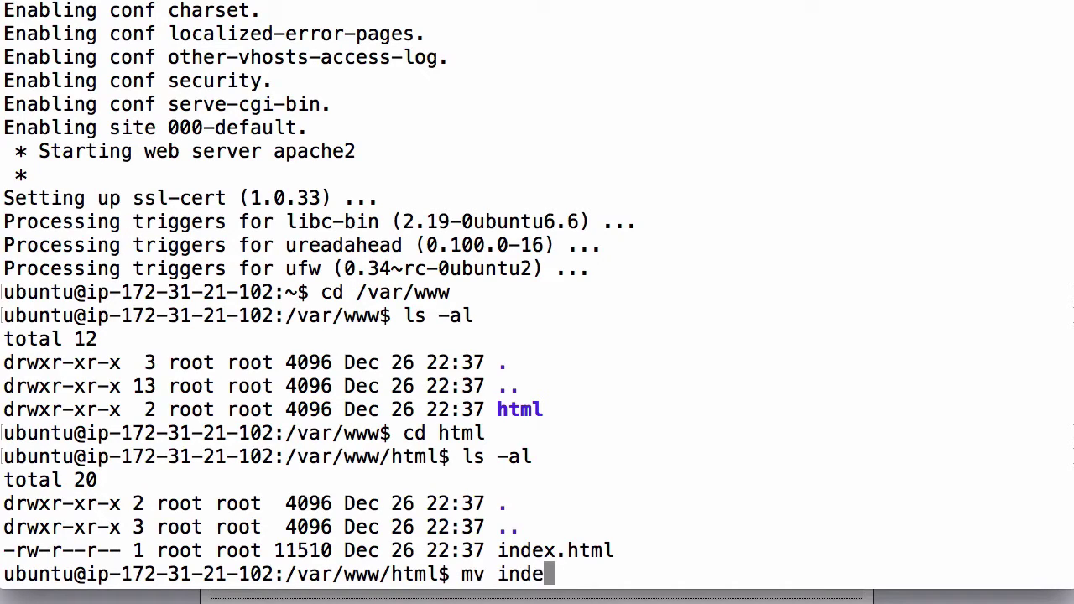
key(Tab)
key(BackSpace)
key(BackSpace)
key(BackSpace)
key(BackSpace)
key(BackSpace)
key(BackSpace)
key(BackSpace)
key(BackSpace)
key(BackSpace)
key(BackSpace)
key(BackSpace)
key(BackSpace)
key(BackSpace)
key(BackSpace)
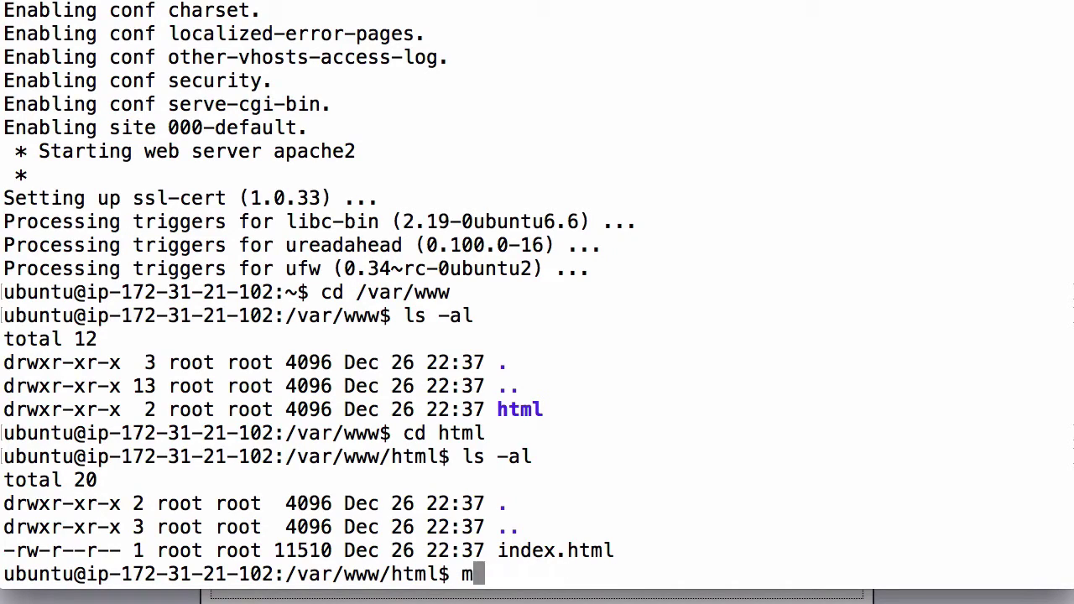
Step: Try to delete index.html with rm, answering y to the write-protected file question
text(rm ind)
key(Tab)
key(Return)
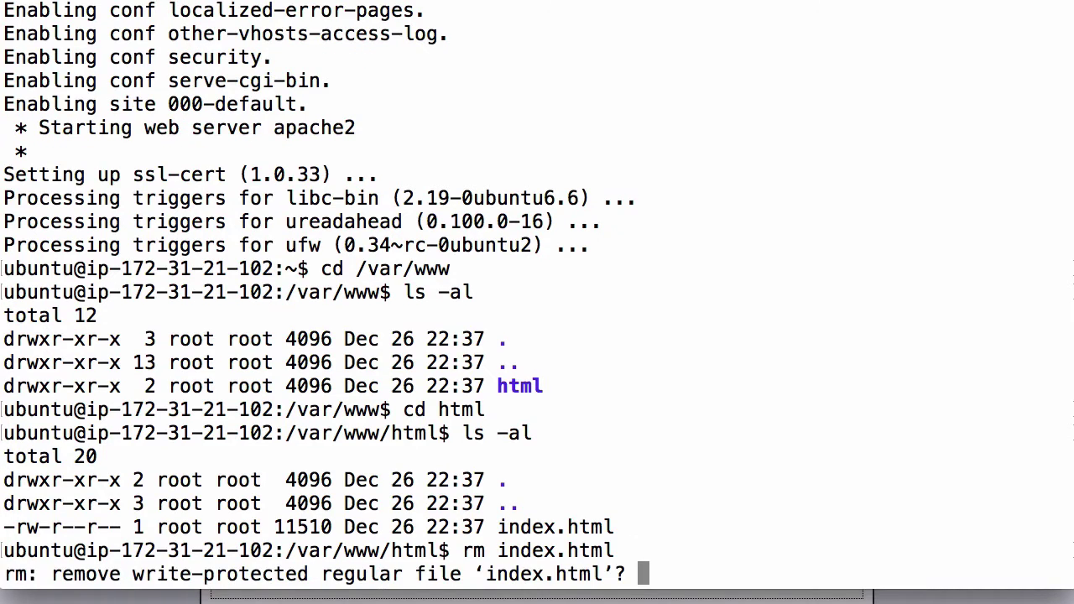
text(y)
key(Return)
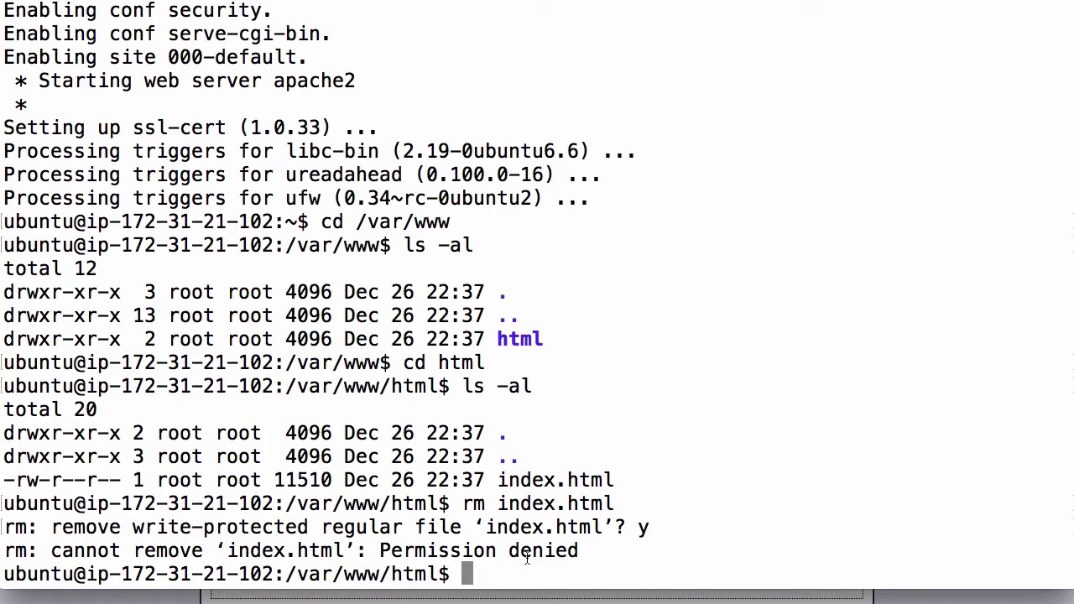
Step: Delete index.html with sudo rm and reload the server's page in the browser
text(sudo rm ind)
key(Tab)
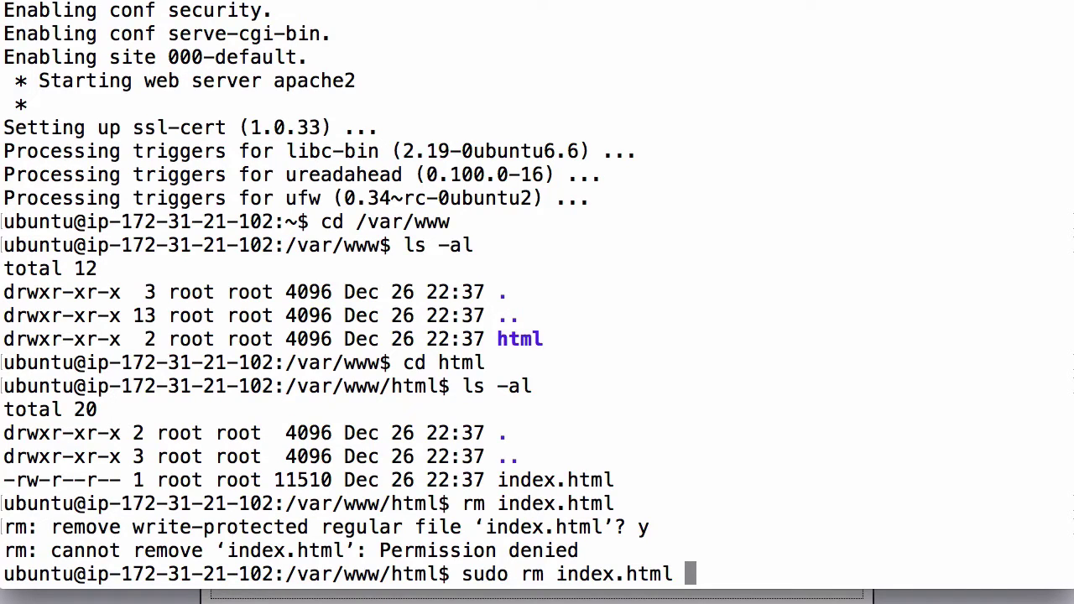
key(Return)
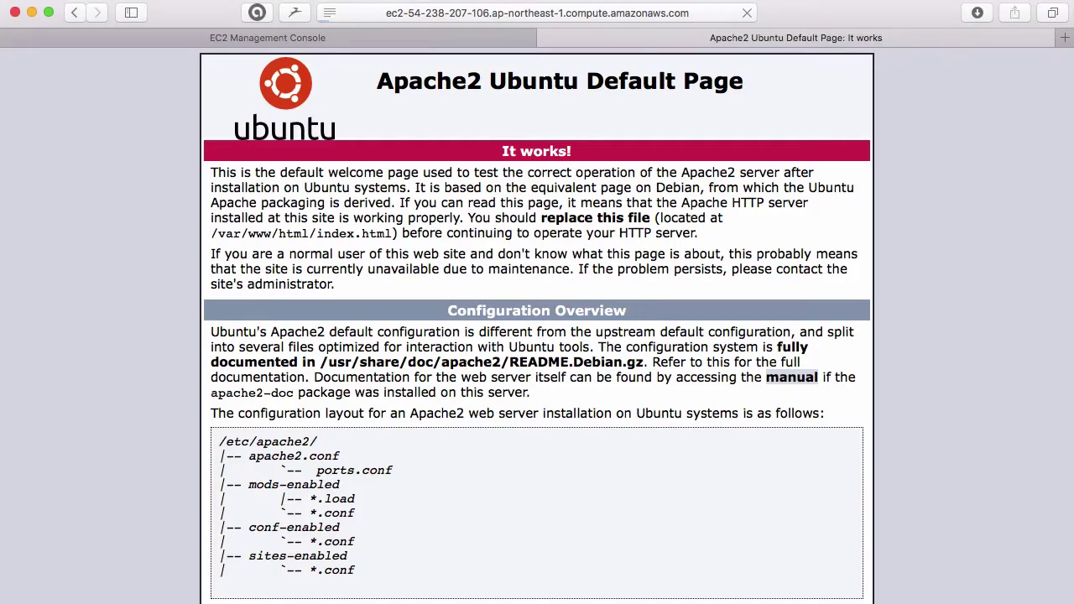
key(super+r)
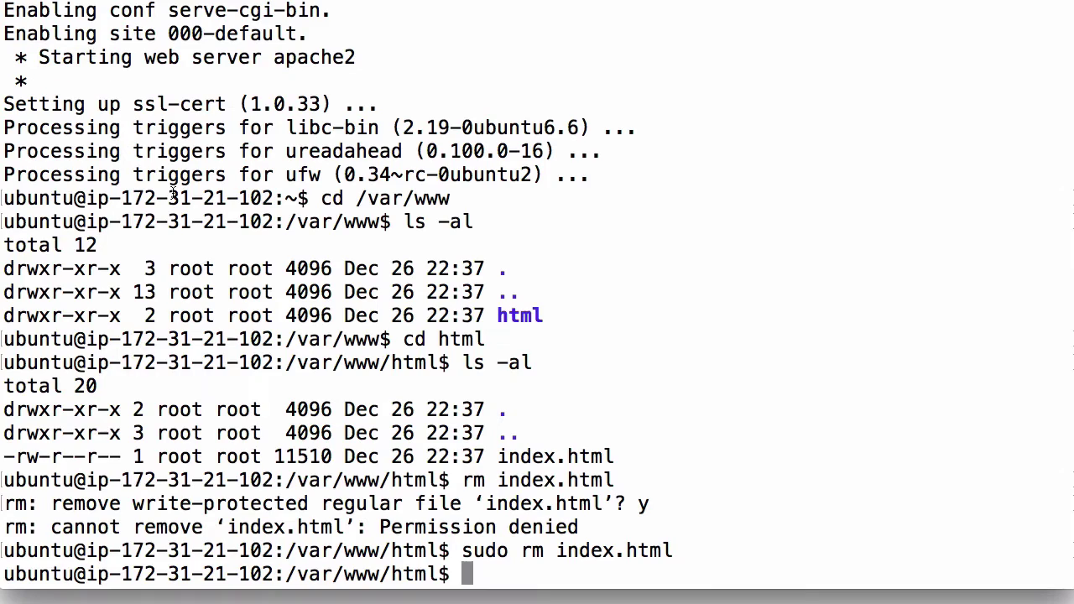
Step: Create a new index.html in /var/www/html by opening it in nano with sudo
text(sudo )
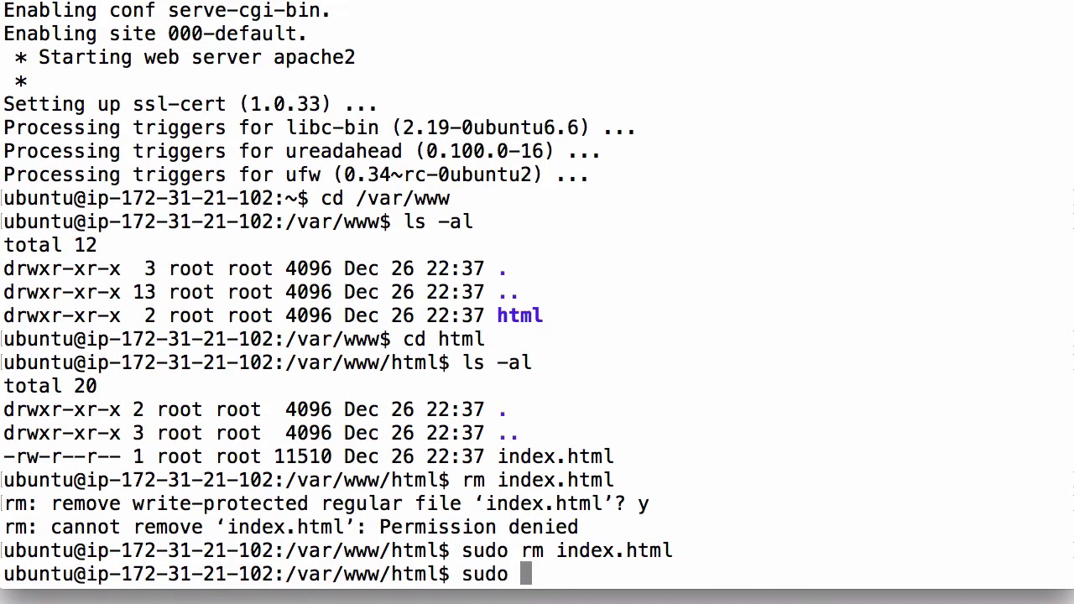
text(nano index.html)
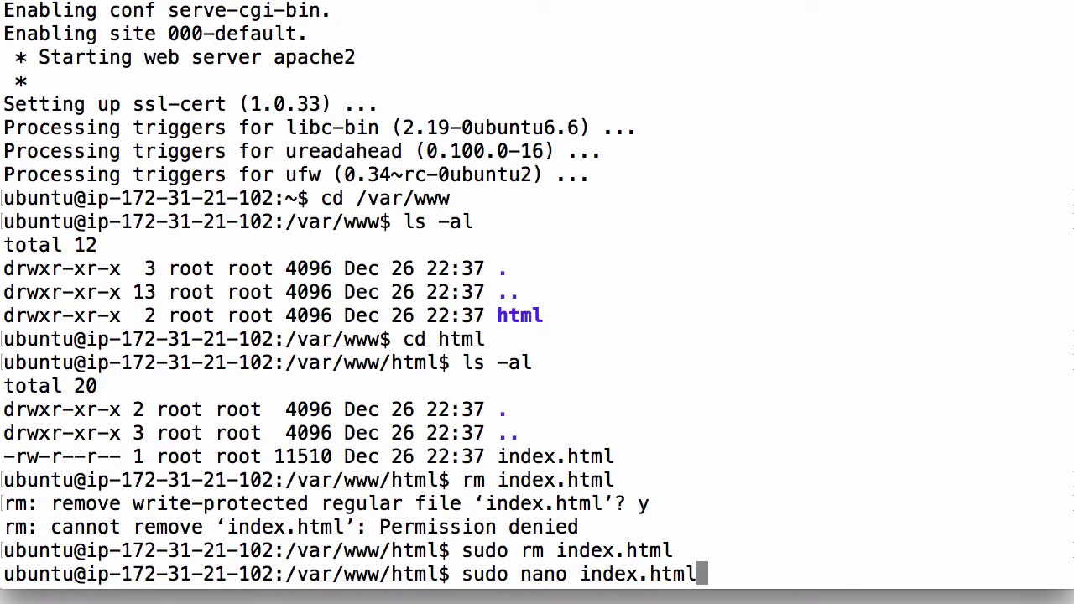
key(Return)
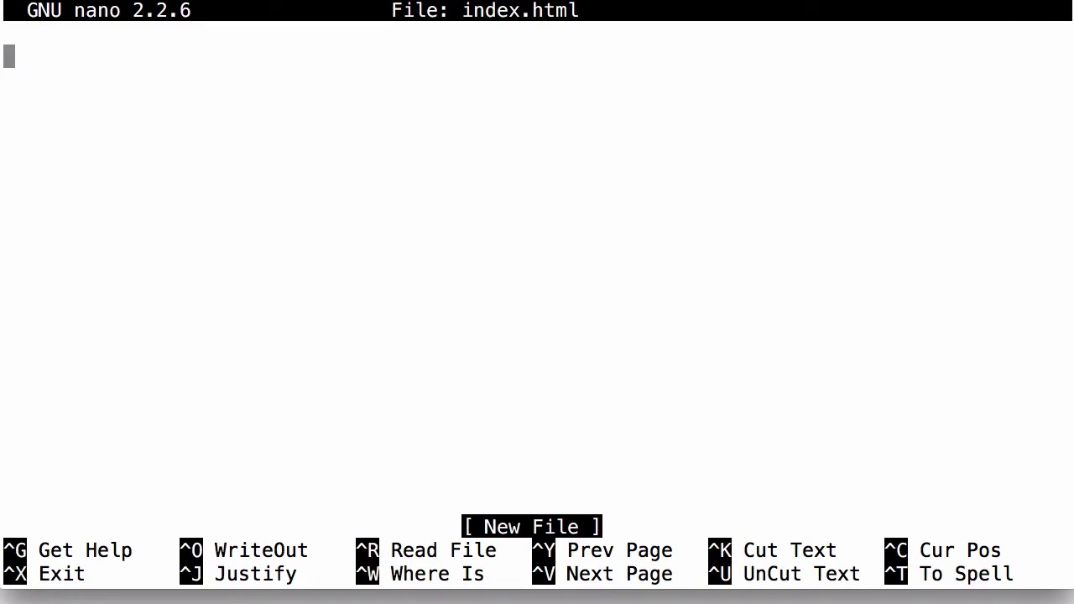
Step: Enter the opening <html> and closing </html> tags in index.html with an empty line between them
text(i)
key(BackSpace)
text(<html)
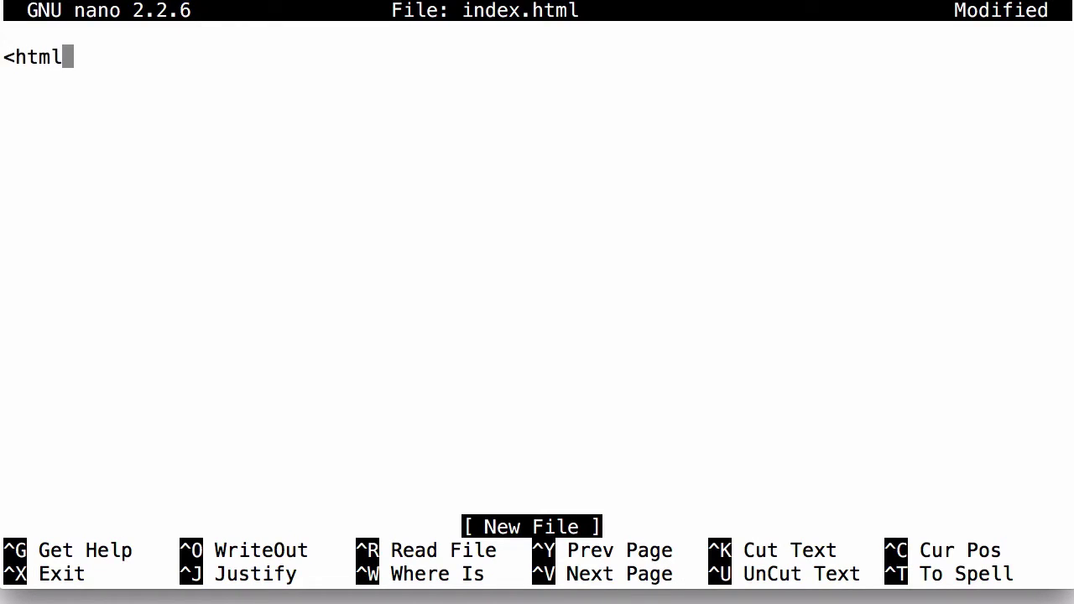
text(>)
key(Return)
key(Return)
text(</html>)
key(Up)
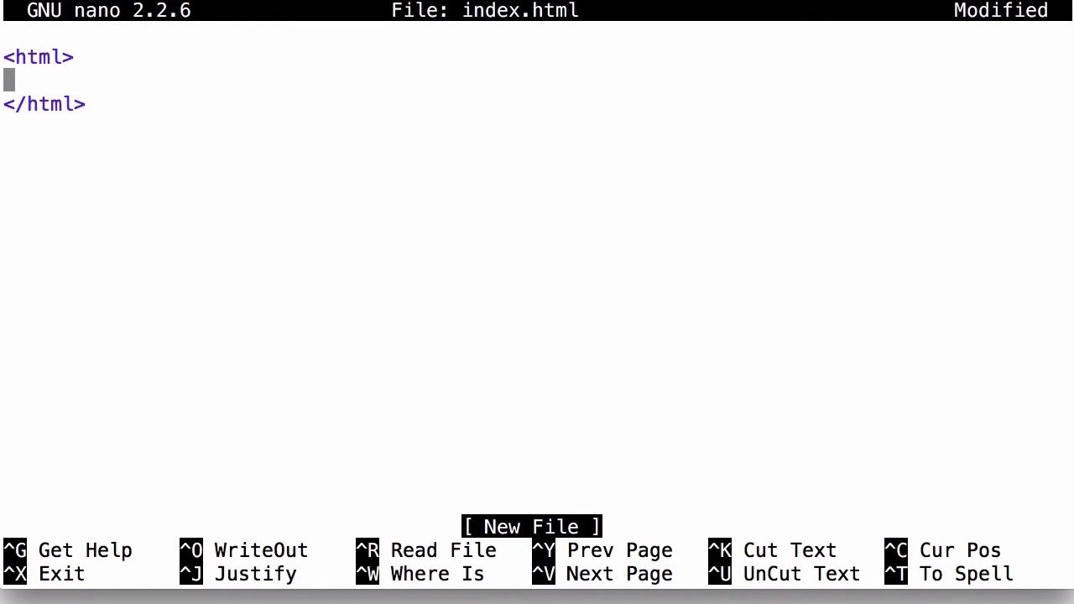
Step: Add opening <body> and closing </body> tags inside the html element, leaving an empty line between them
text(<body>)
key(Return)
key(Return)
text(<)
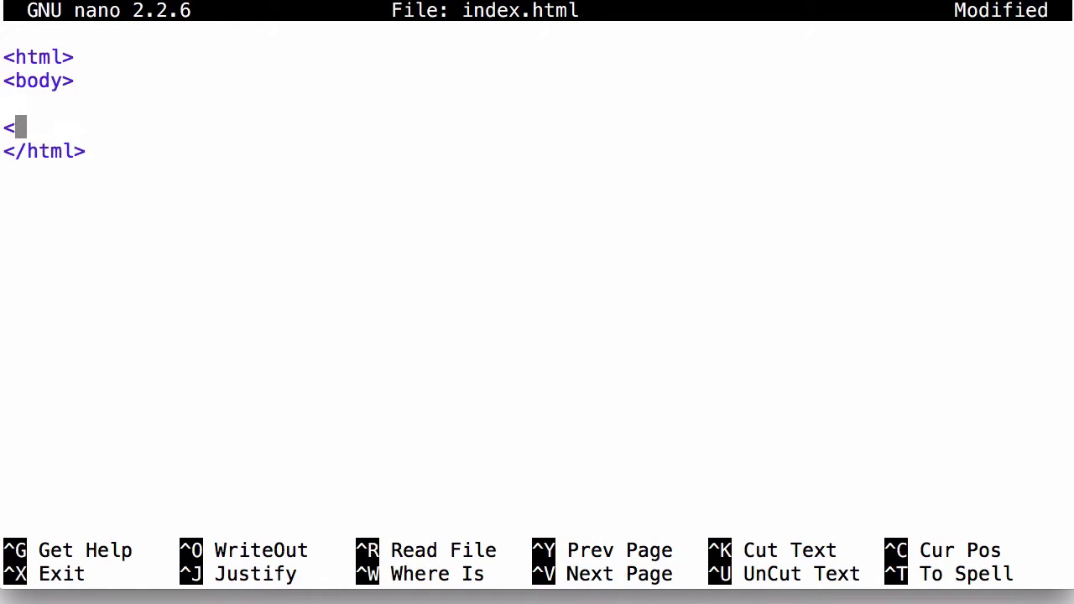
text(/body>)
key(Up)
Step: Write the text "Hello AWS" on the empty line between the body tags
text(Hel)
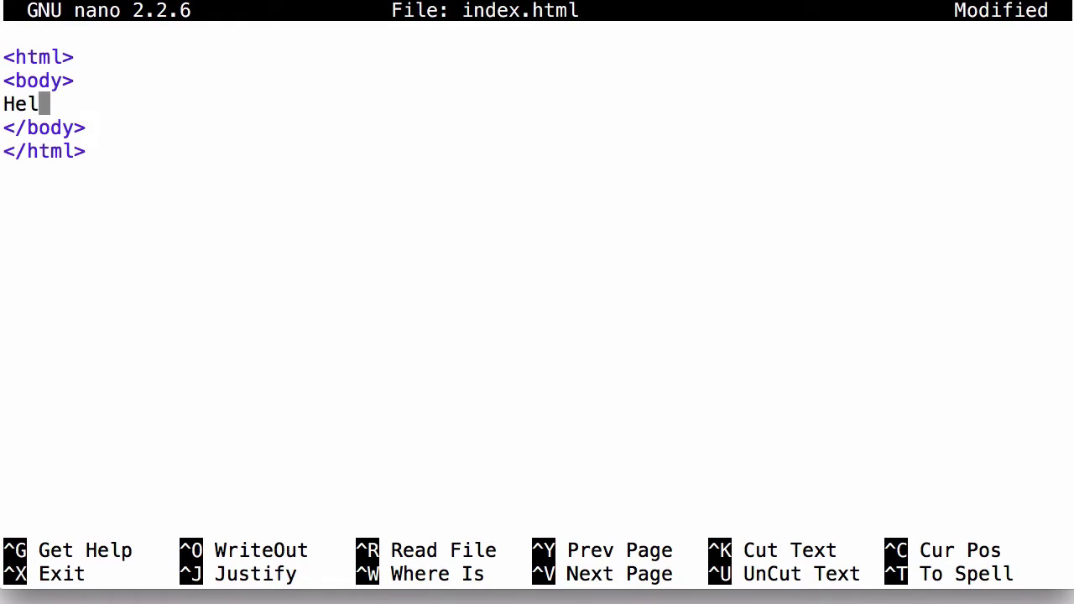
text(lo a)
key(BackSpace)
text(A)
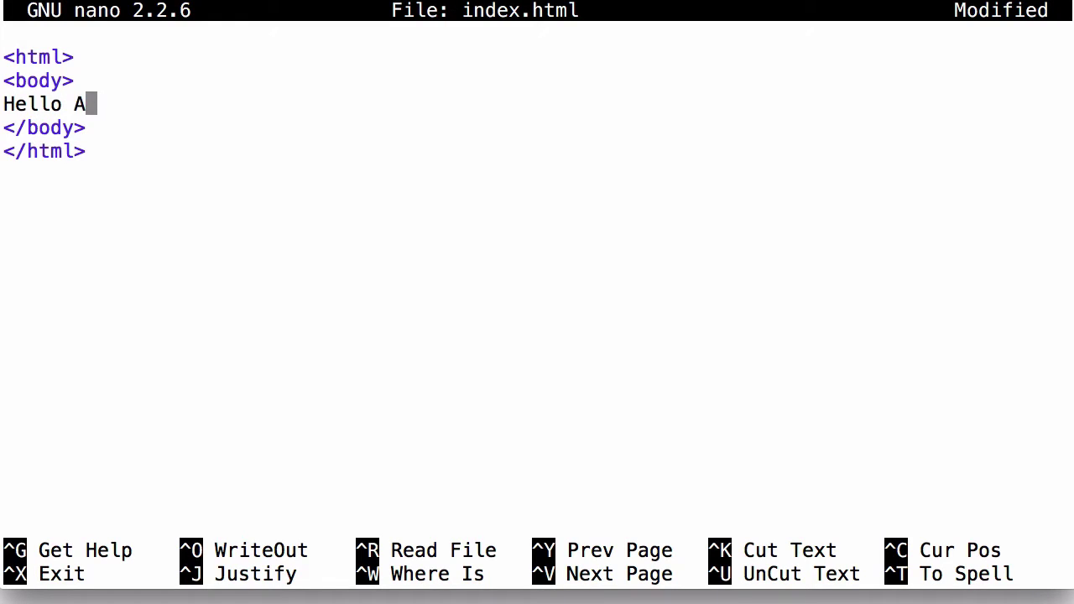
text(WS)
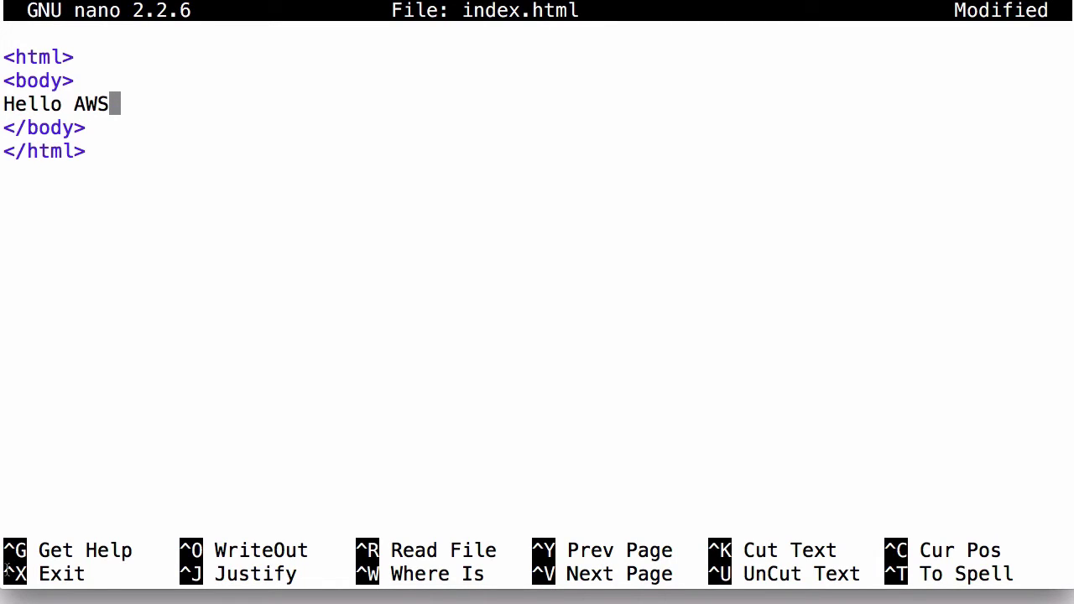
Step: Exit nano, saving the changes under the file name index.html
drag(6, 570, 111, 572)
mouse_move(15, 575)
mouse_down()
mouse_move(27, 574)
mouse_move(16, 575)
mouse_up()
key(ctrl+x)
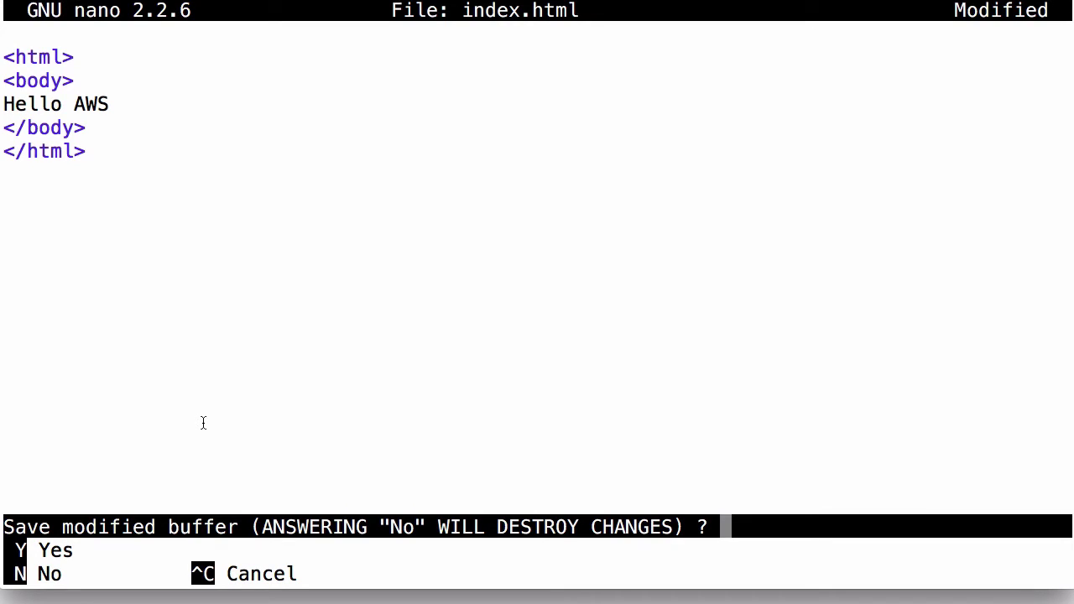
drag(15, 551, 96, 549)
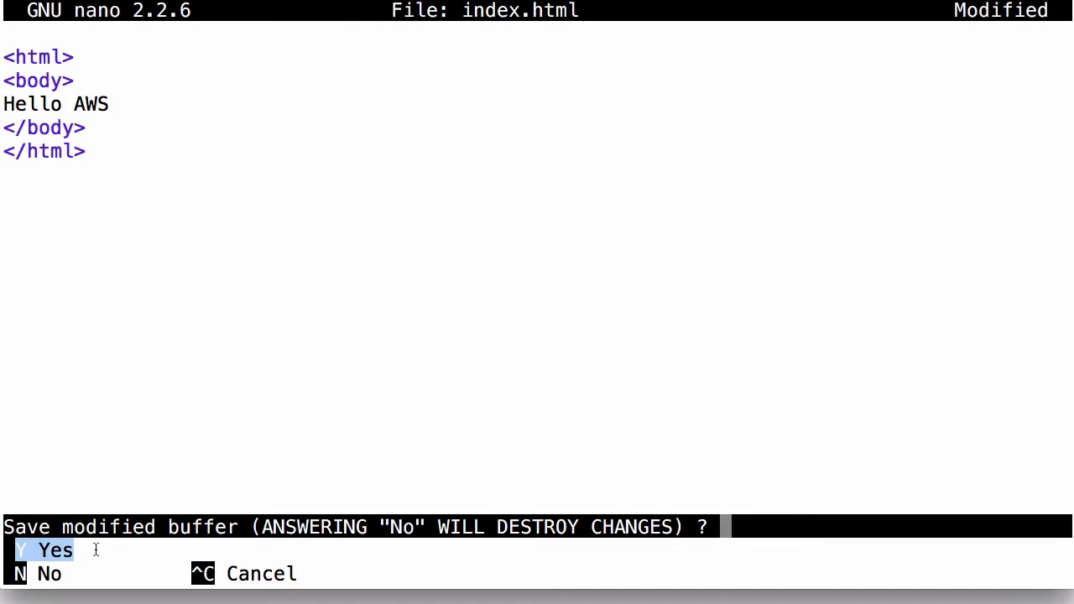
key(y)
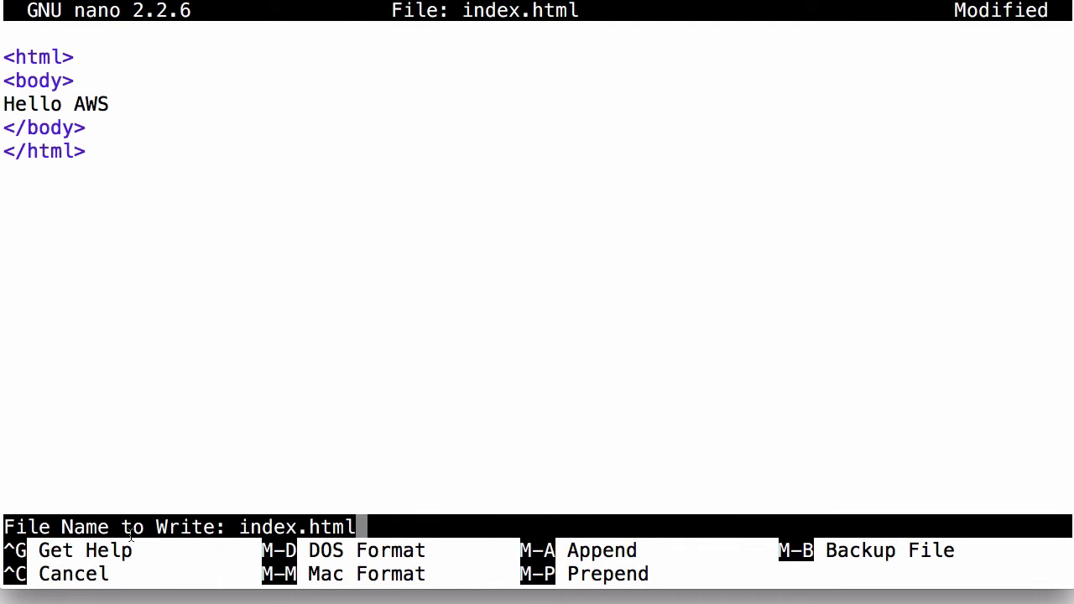
key(Return)
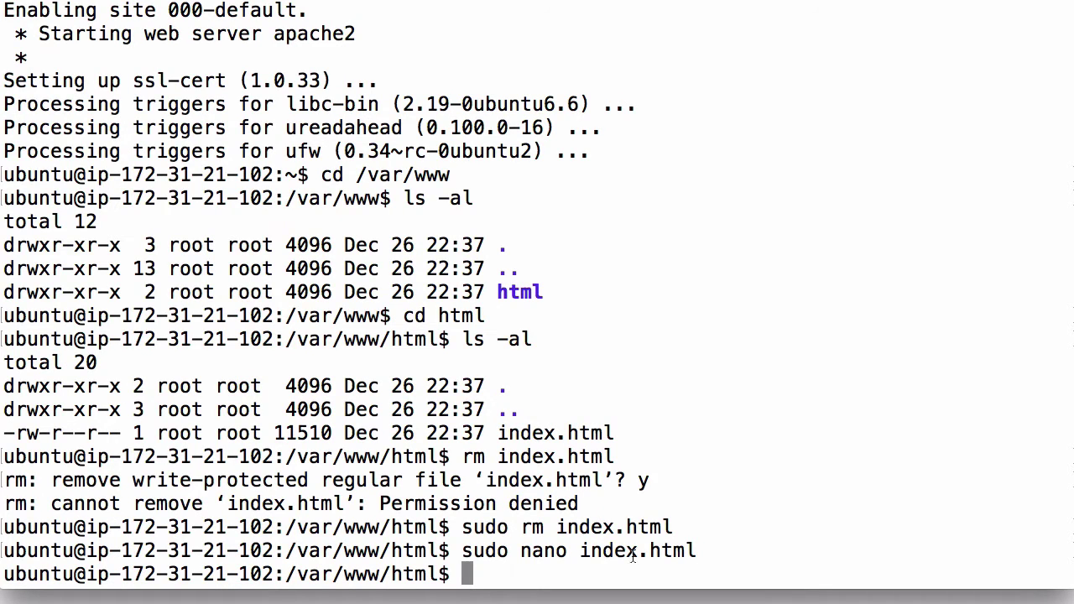
drag(581, 554, 709, 557)
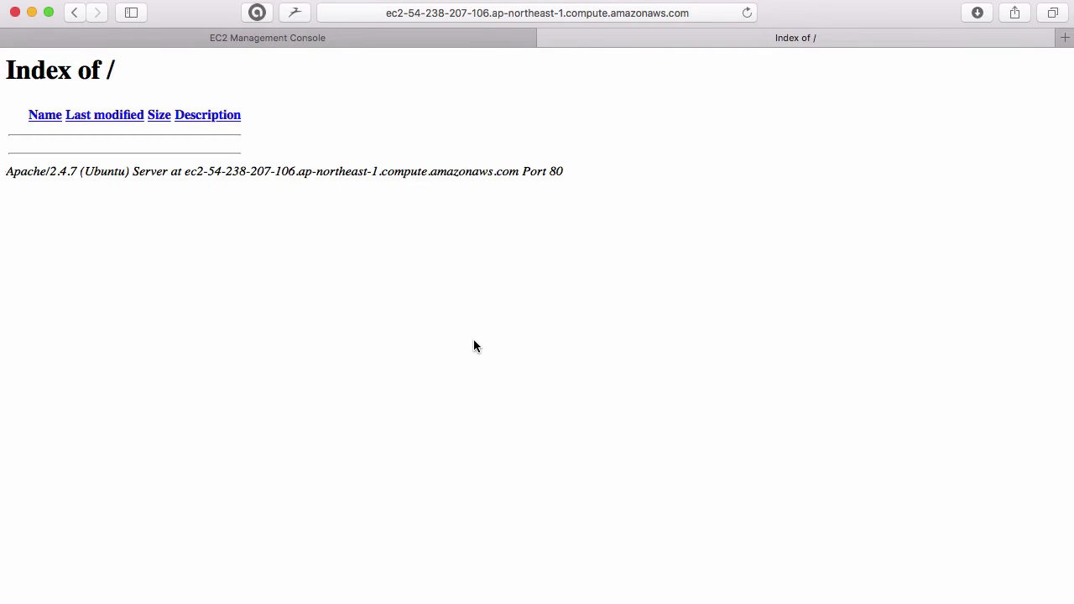
Step: Load the instance's root address in the browser and enlarge the page text
key(super+l)
key(Right)
text(/)
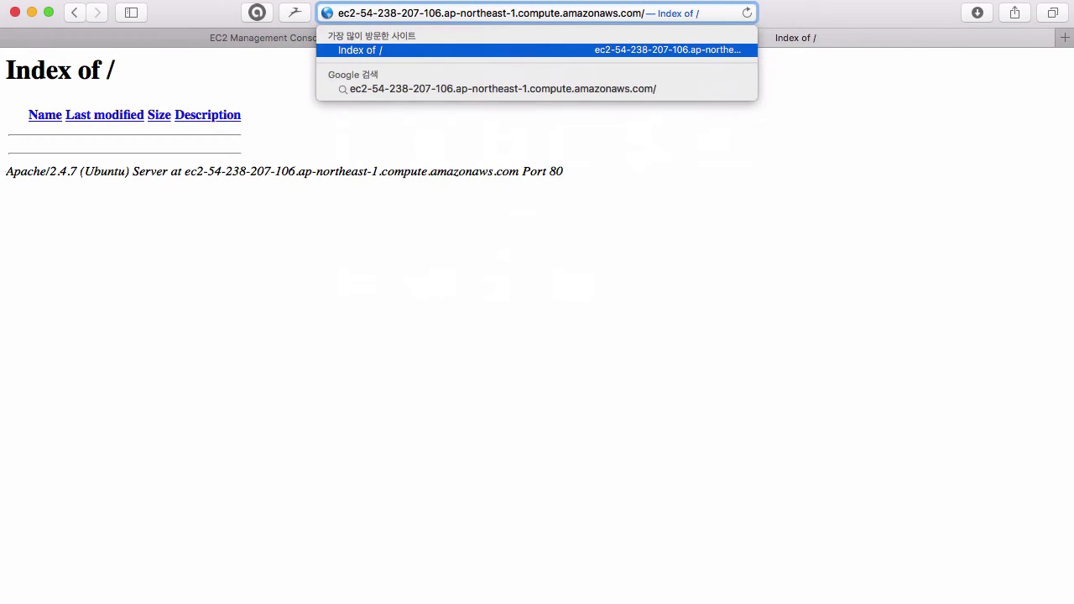
key(Return)
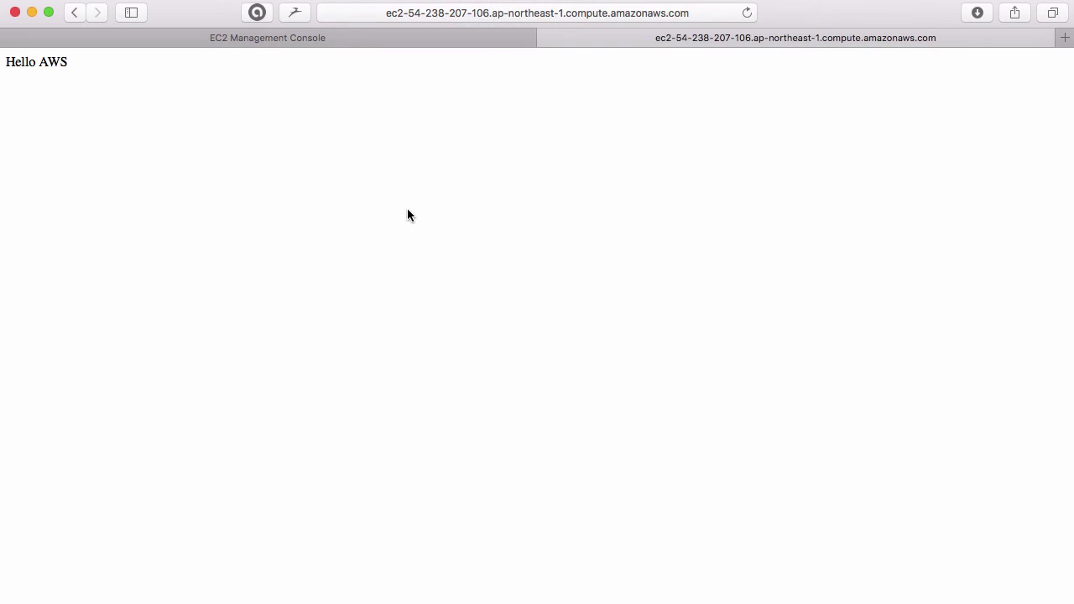
key(super+equal)
key(super+equal)
key(super+equal)
key(super+equal)
key(super+equal)
key(super+equal)
key(super+equal)
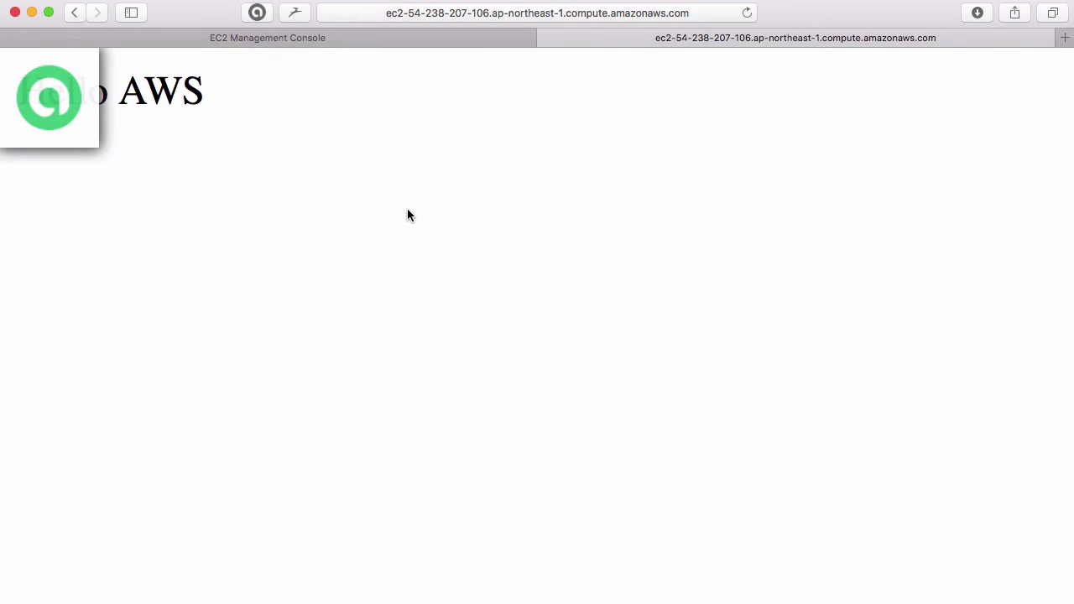
Step: Open the page through its explicit file path by adding /index.html to the instance's address
key(super+l)
key(Right)
text(/index.html)
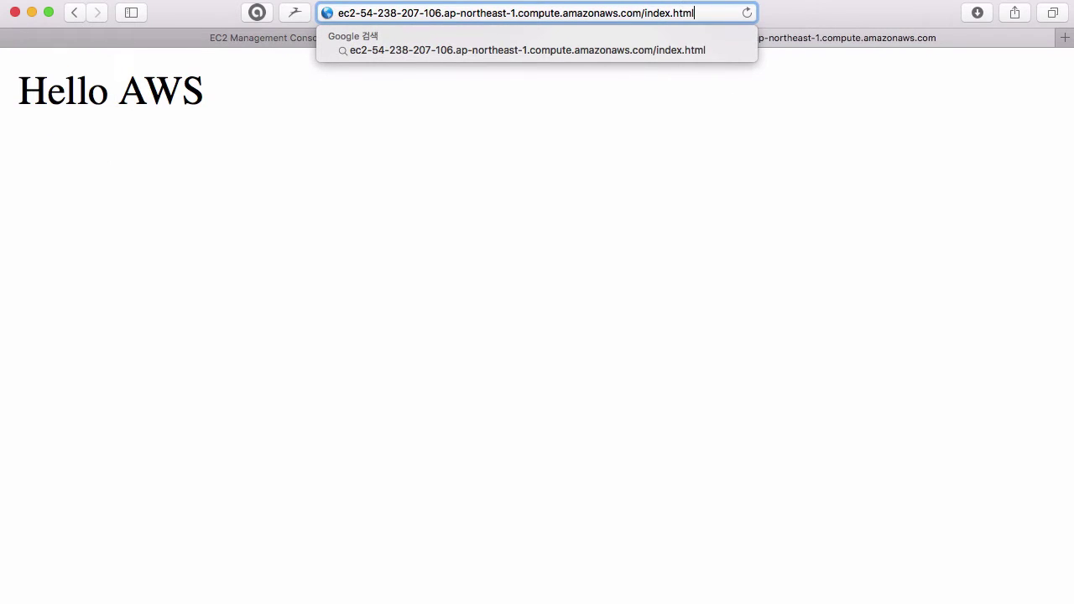
key(Return)
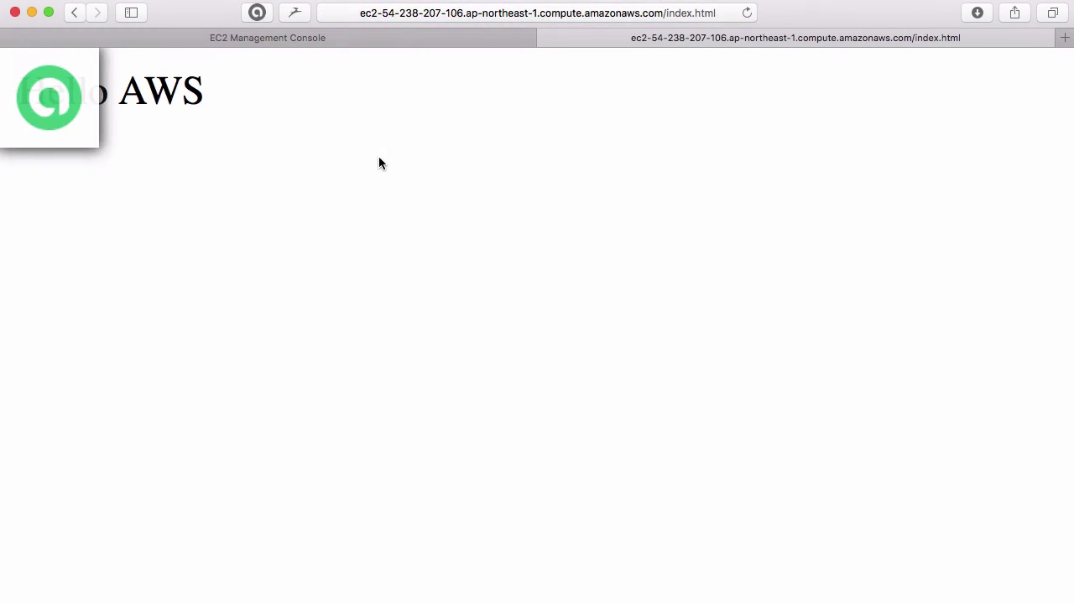
click(678, 14)
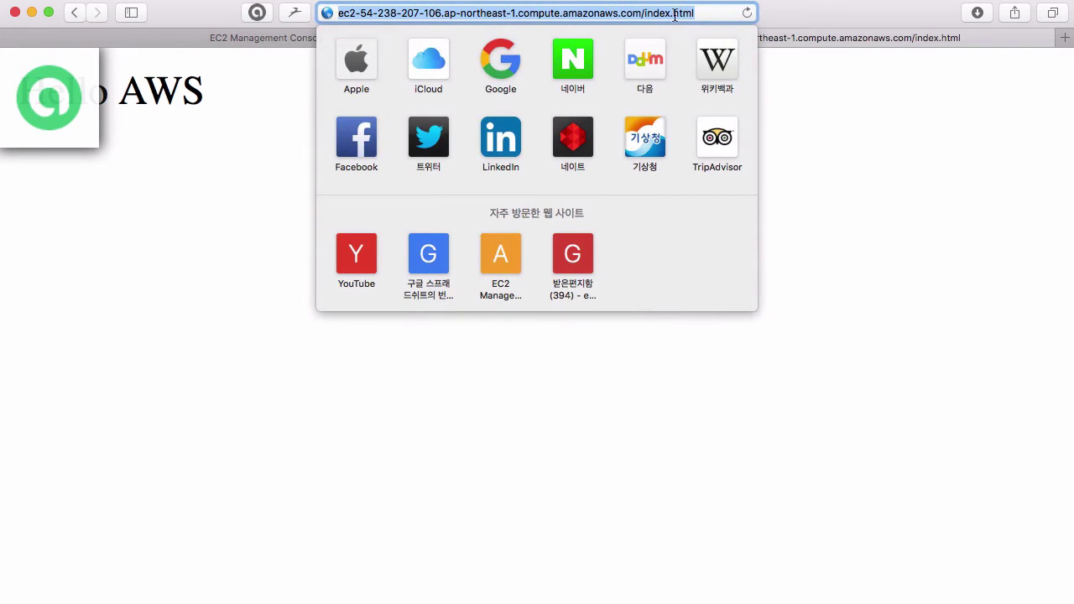
click(844, 178)
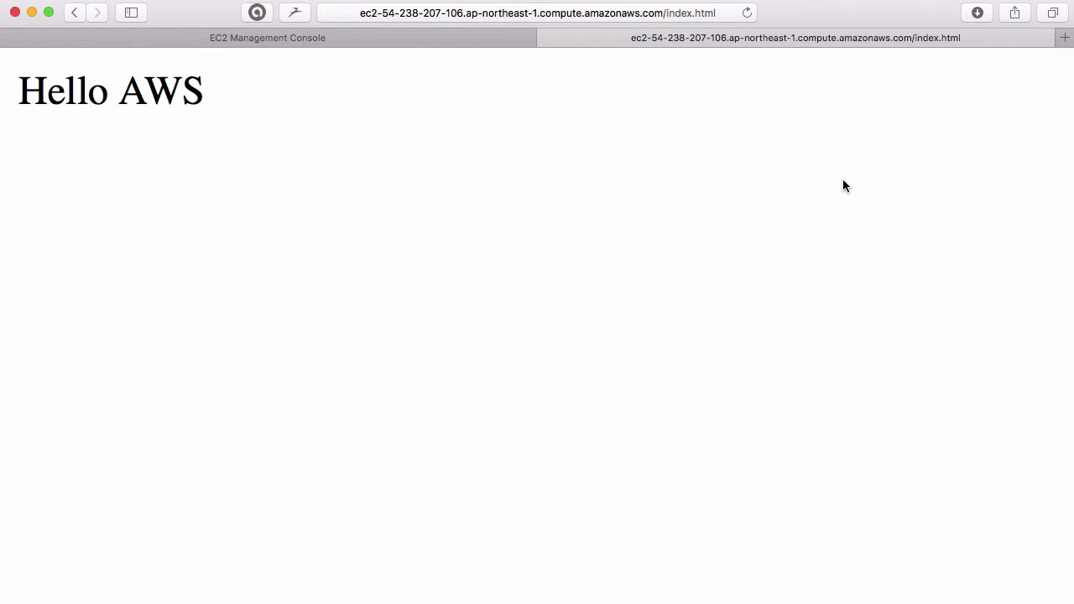
click(636, 15)
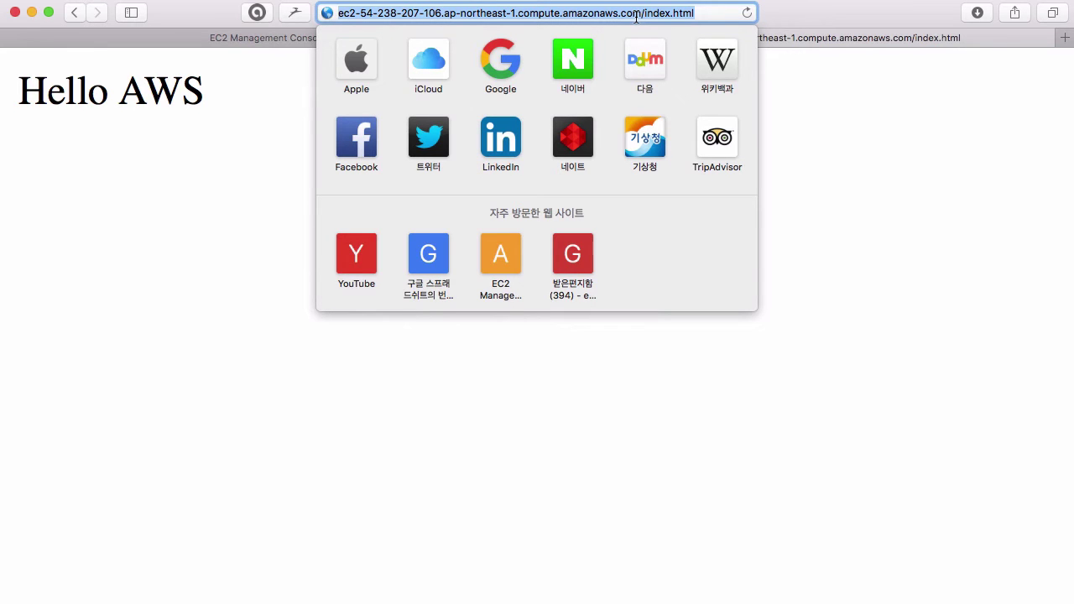
click(130, 121)
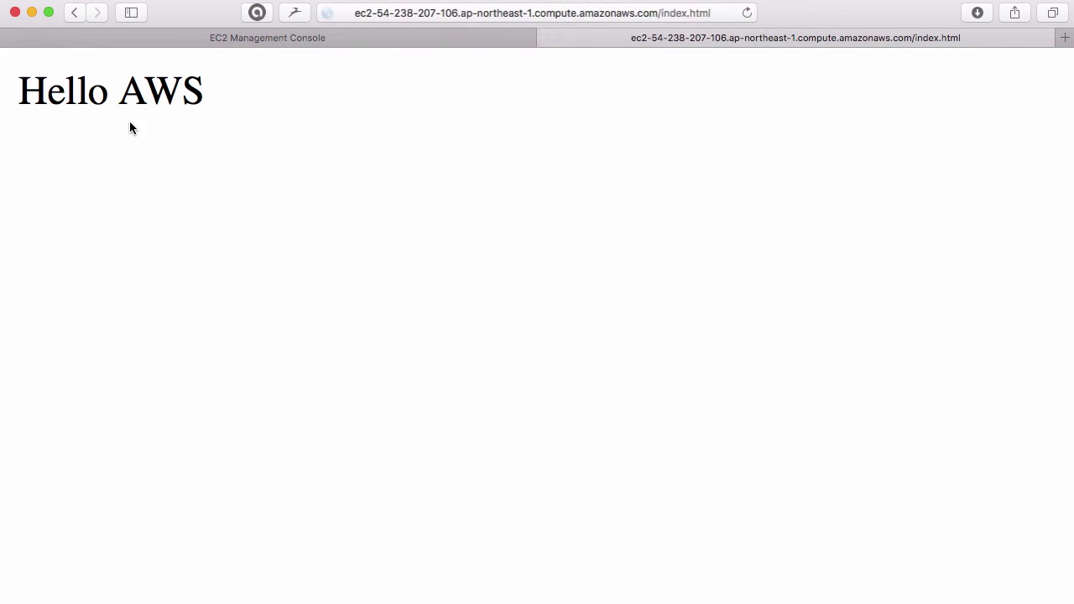
Step: Return to the EC2 Management Console and show the rules of the security group attached to the web server instance
click(274, 39)
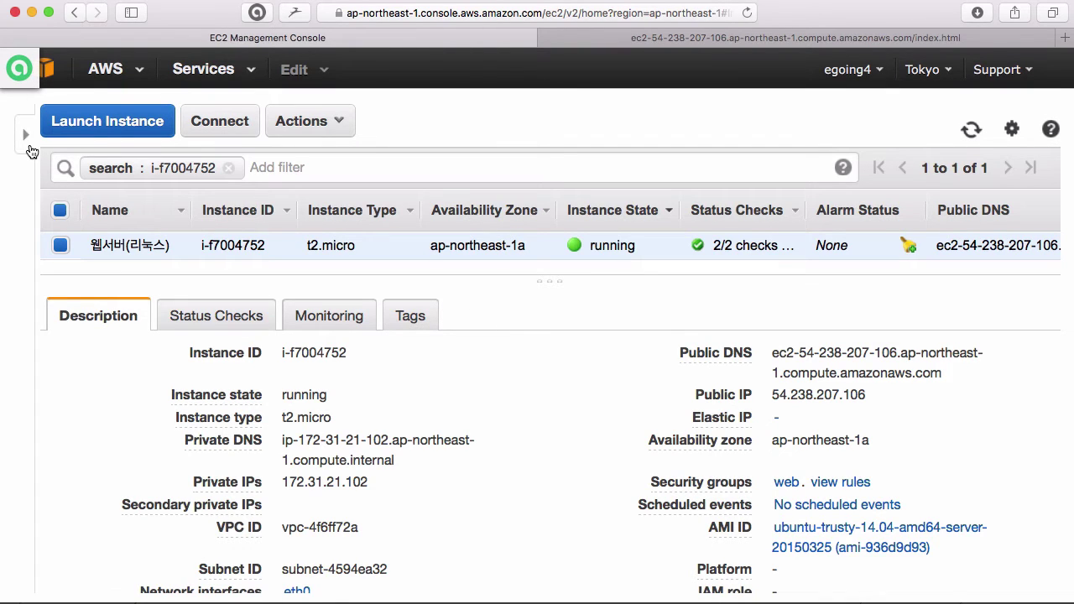
click(30, 147)
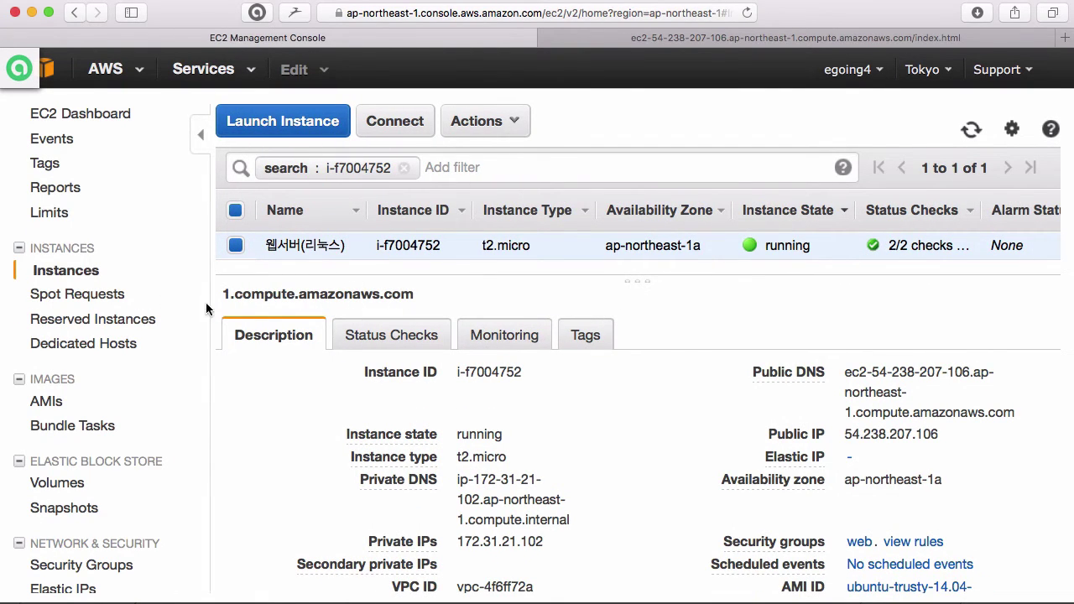
click(201, 136)
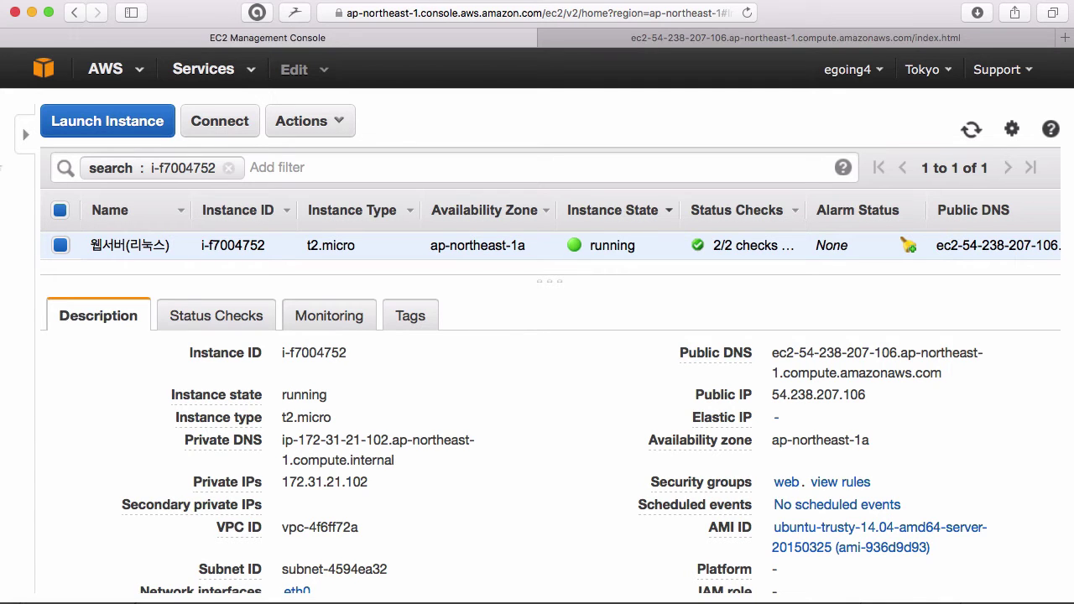
scroll(999, 392, down, 3)
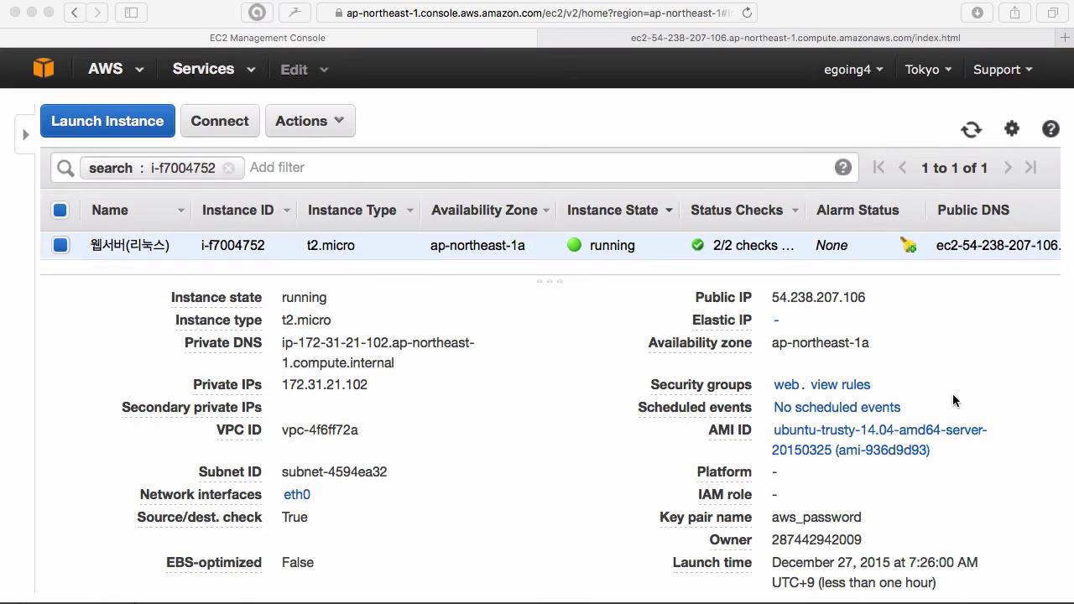
click(698, 415)
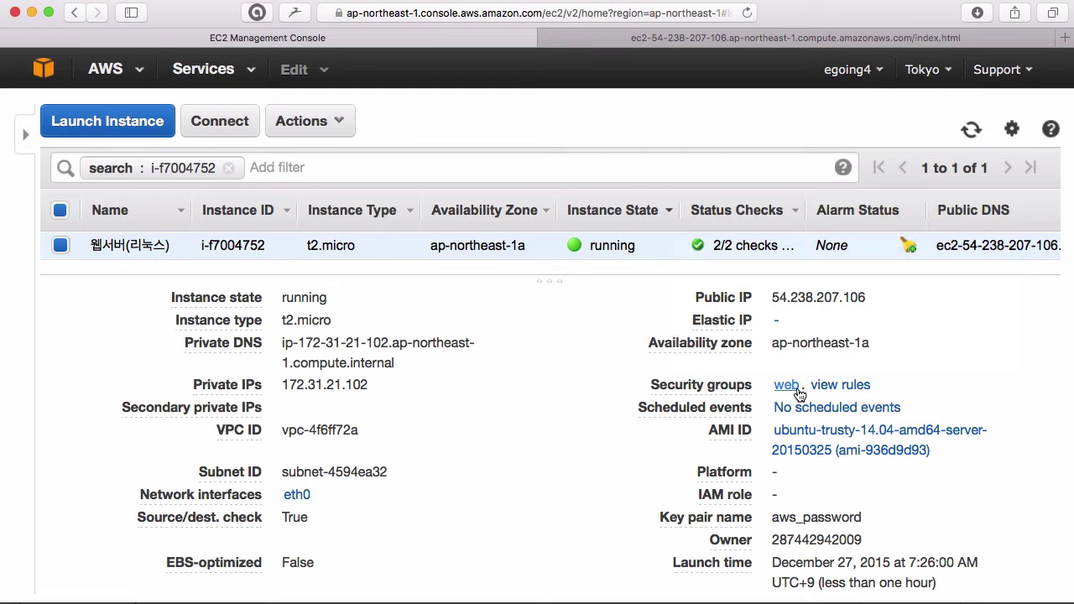
mouse_move(853, 393)
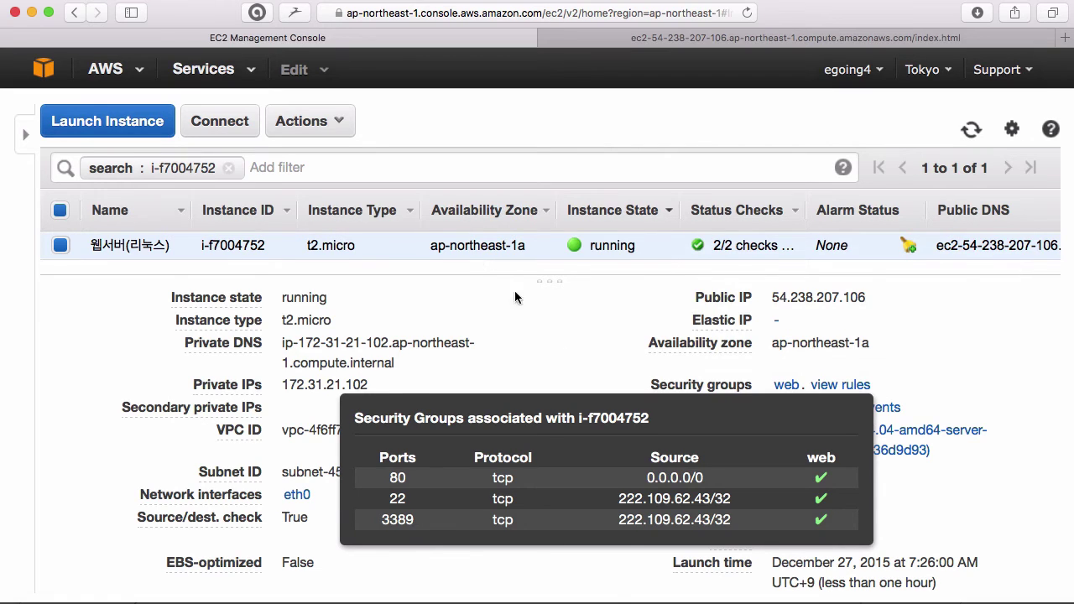
Step: Examine the port entries 80, 22 and 3389 in the instance's security group rules by highlighting them
double_click(395, 478)
double_click(395, 499)
double_click(403, 521)
double_click(396, 499)
drag(398, 497, 398, 496)
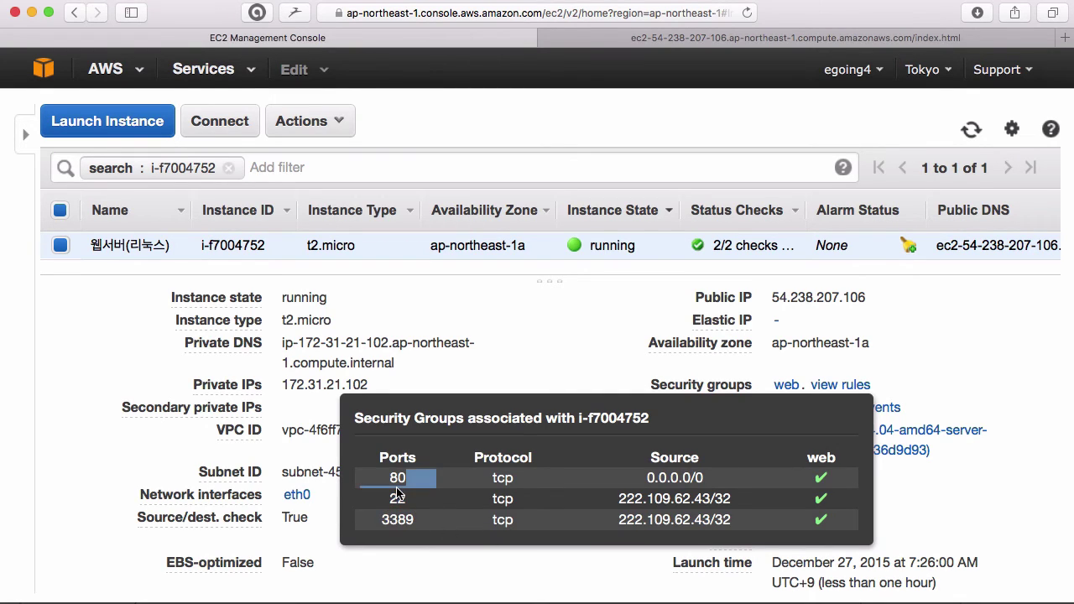
double_click(397, 477)
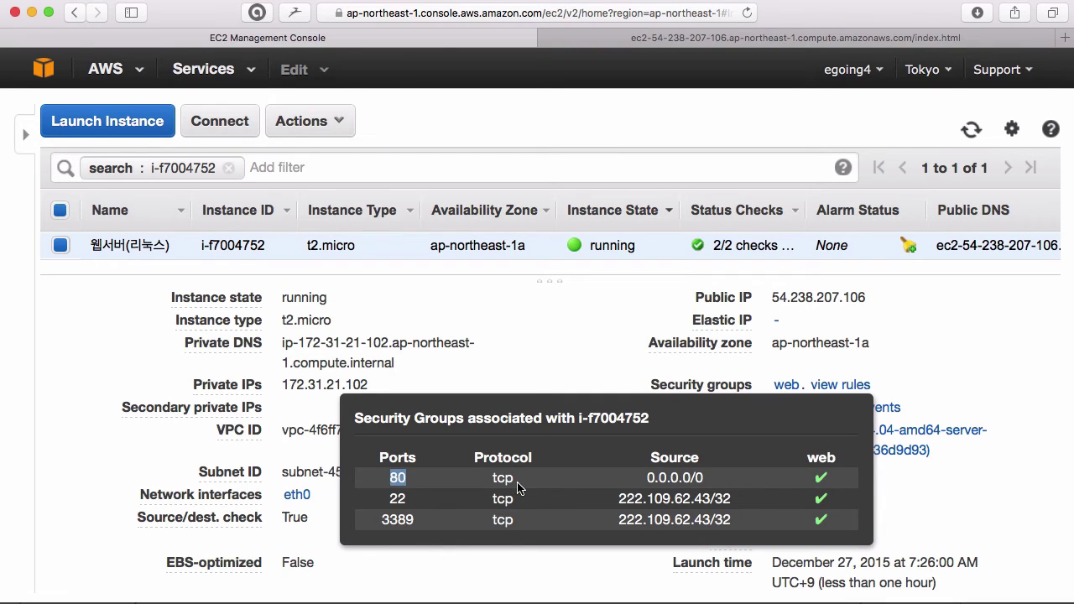
Step: Open the Security Groups list under Network & Security and select the group named web
click(25, 136)
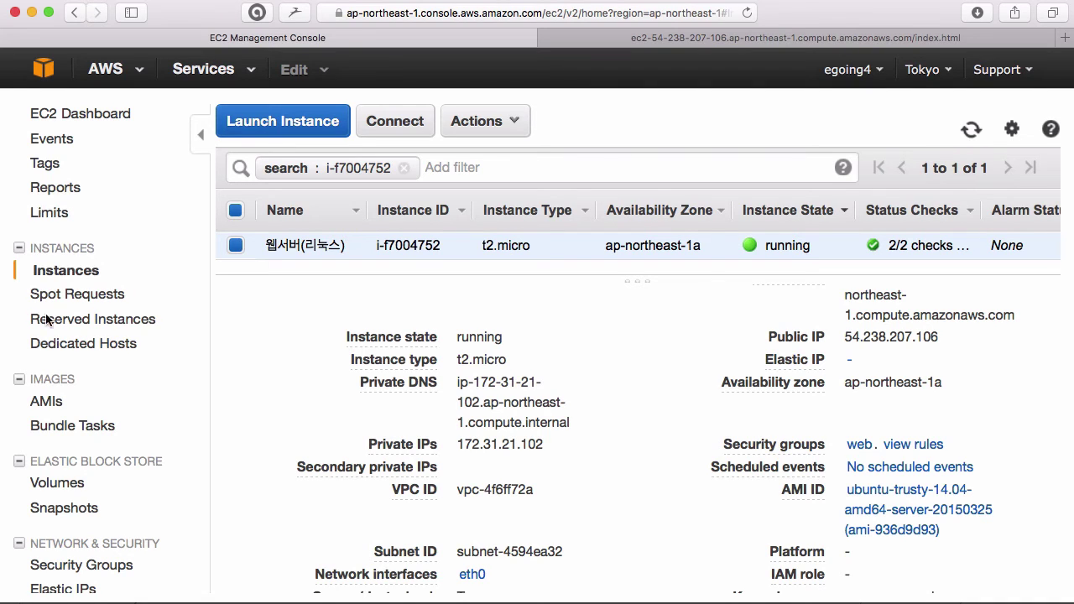
scroll(50, 352, down, 5)
scroll(50, 354, down, 2)
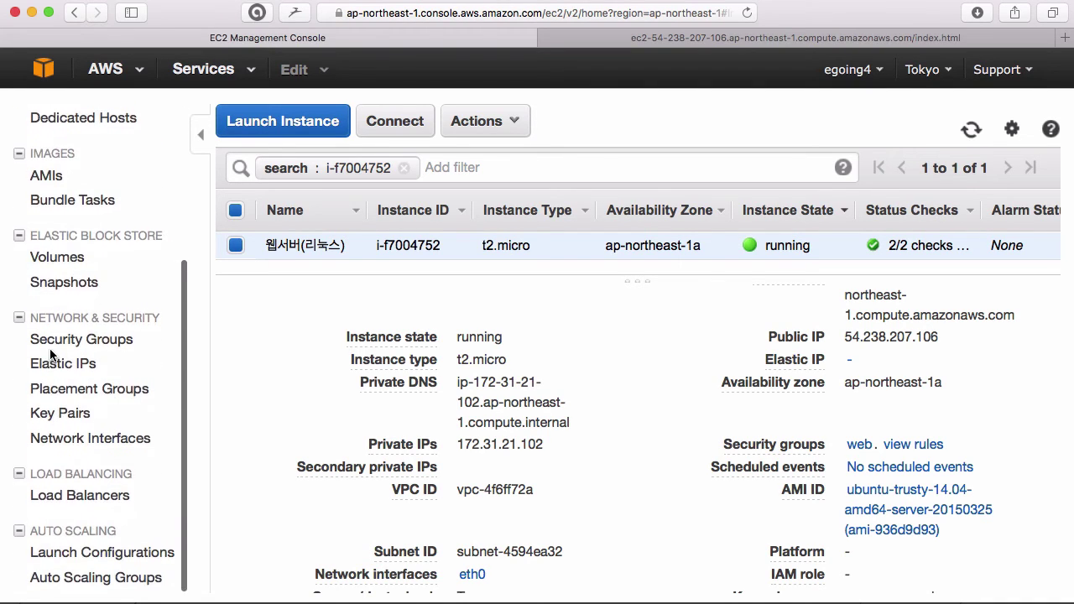
scroll(51, 355, up, 2)
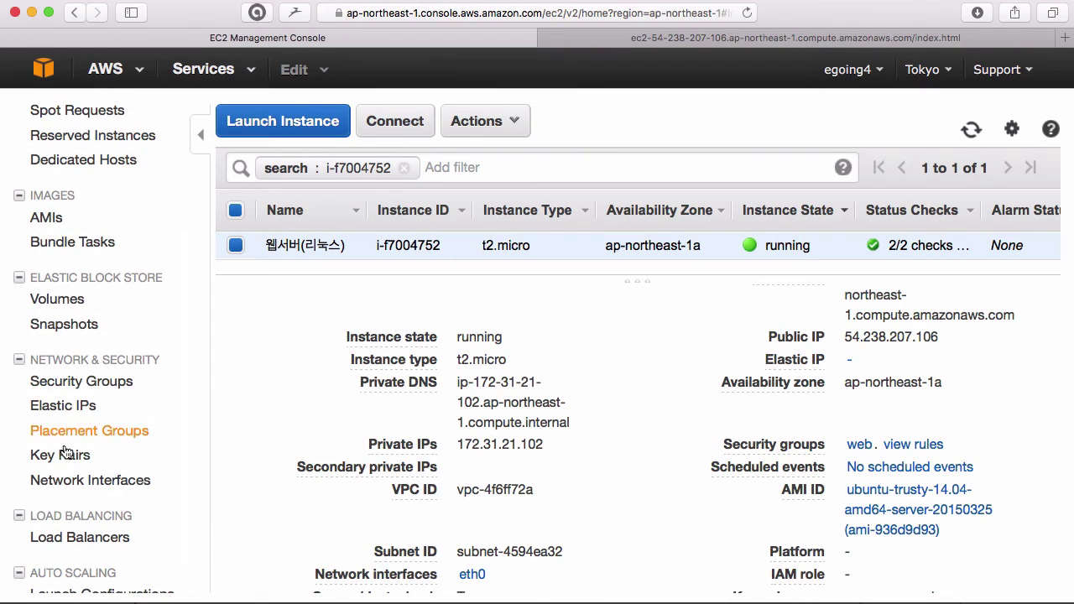
click(97, 385)
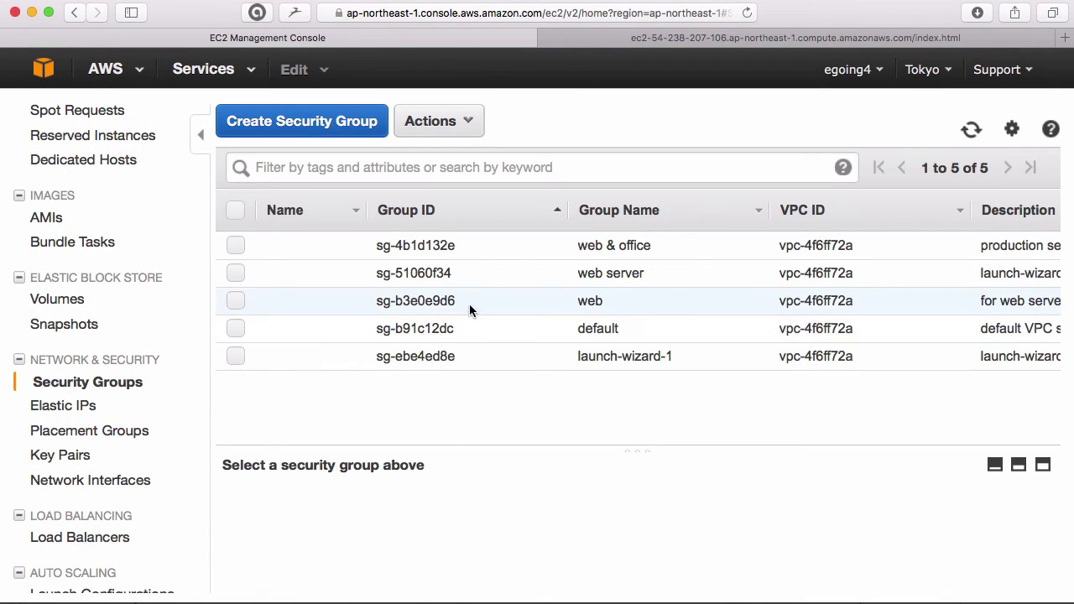
click(478, 310)
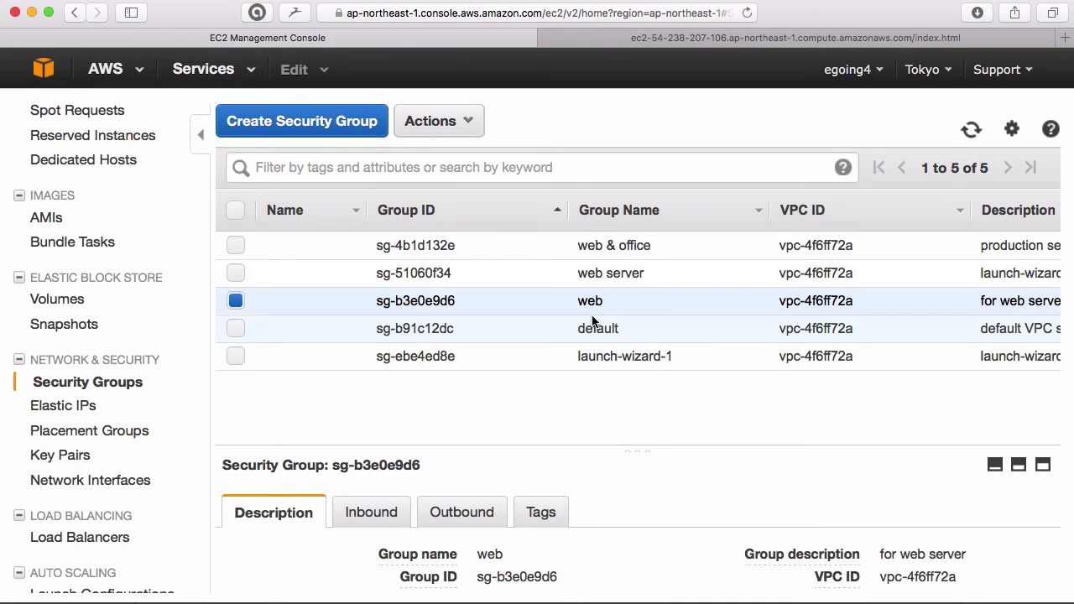
Step: Show the inbound rules of the web security group and enlarge the detail area to fit the whole rule table
click(389, 515)
scroll(530, 473, down, 1)
scroll(532, 470, down, 3)
scroll(532, 470, up, 2)
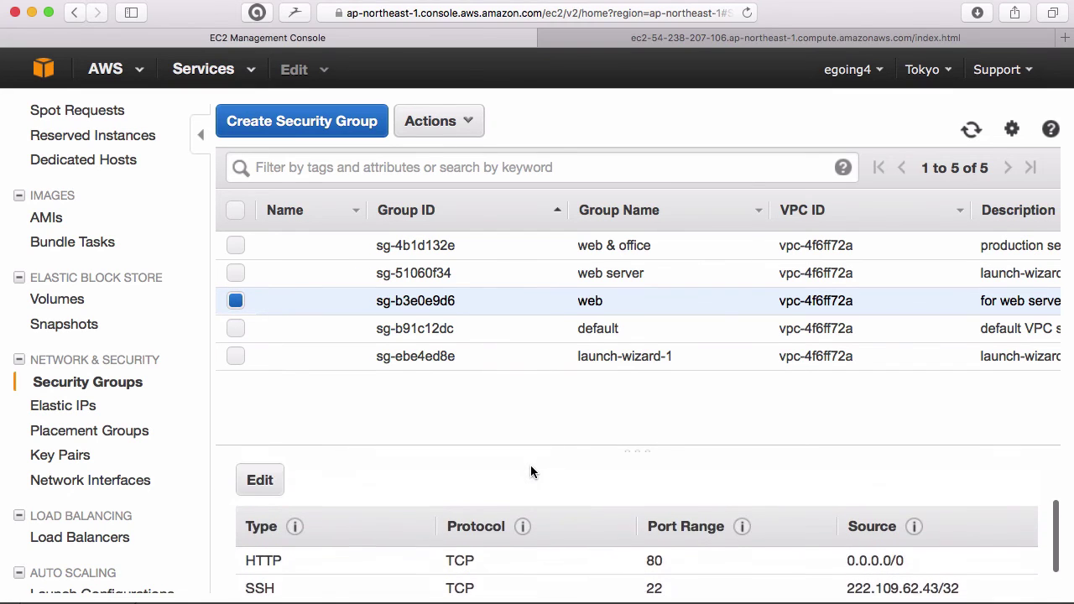
drag(554, 446, 540, 311)
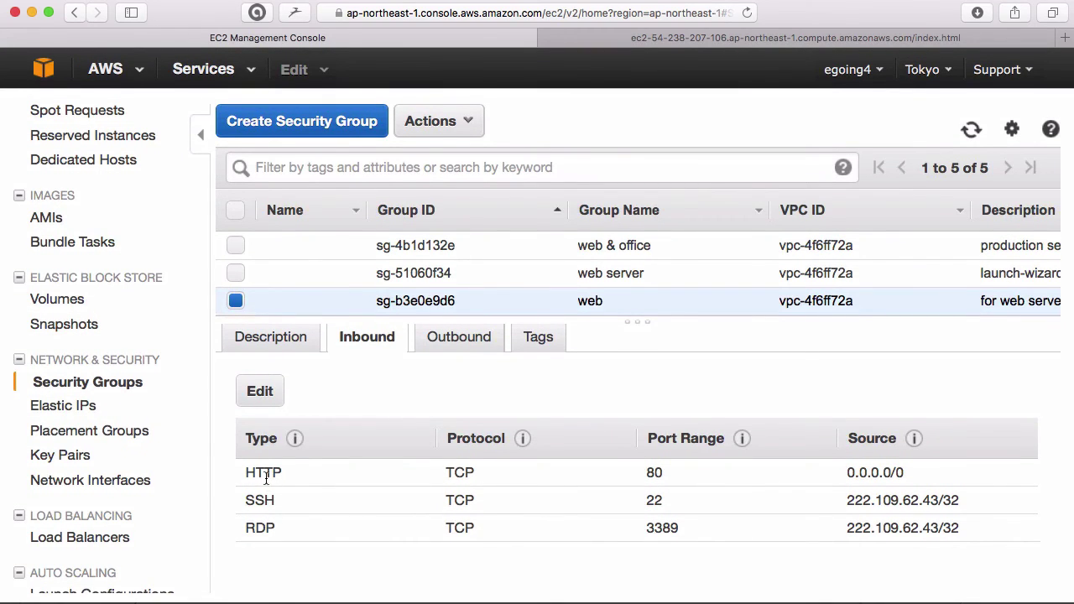
Step: Delete the RDP and HTTP inbound rules from the web group, save, and reload the instance's index.html page to test access
click(276, 404)
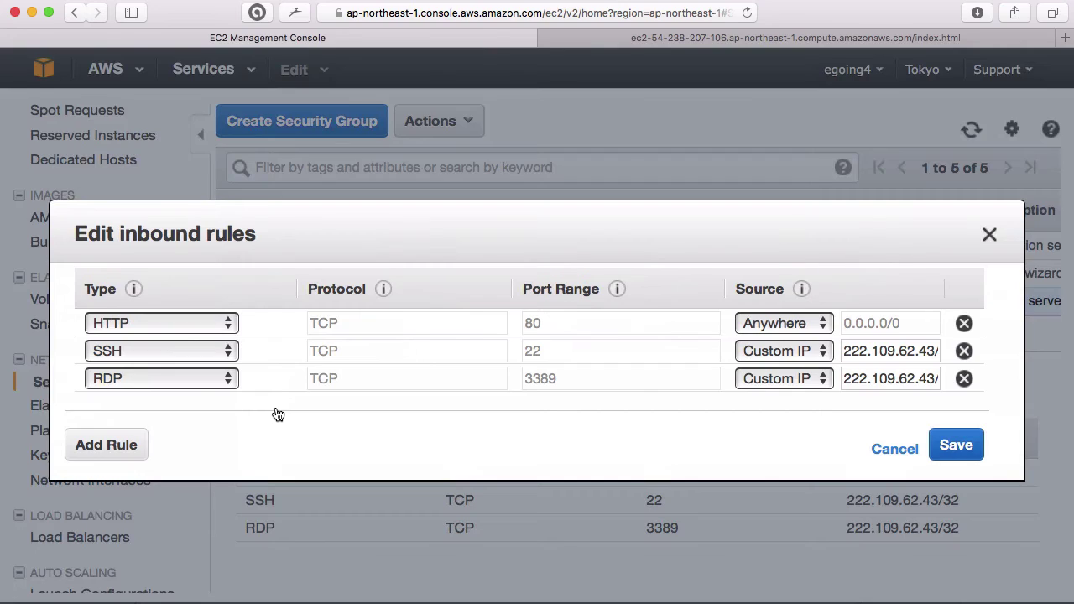
click(964, 379)
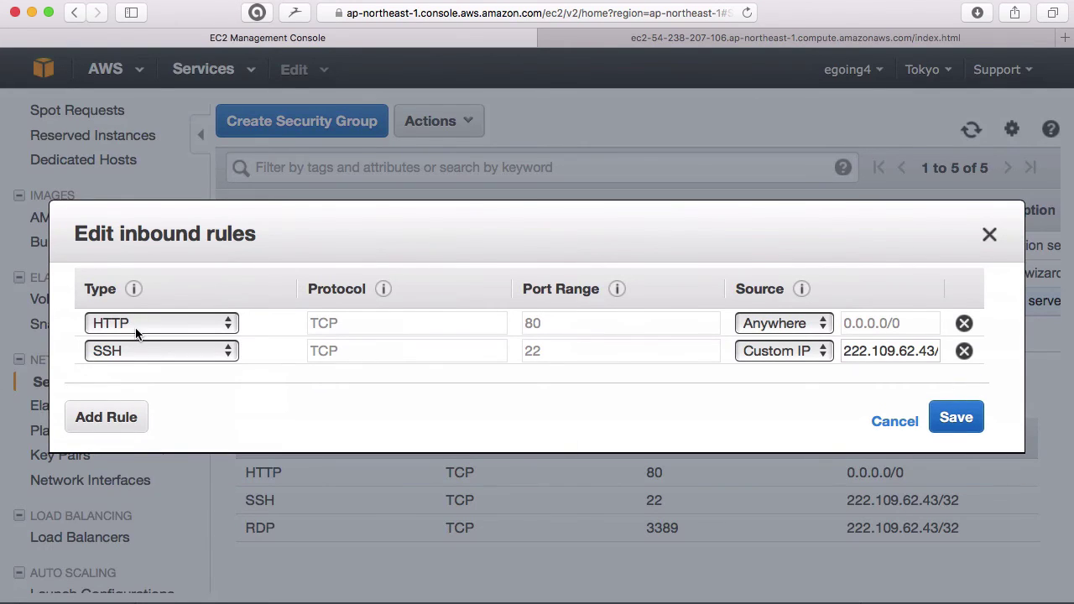
click(966, 326)
click(965, 388)
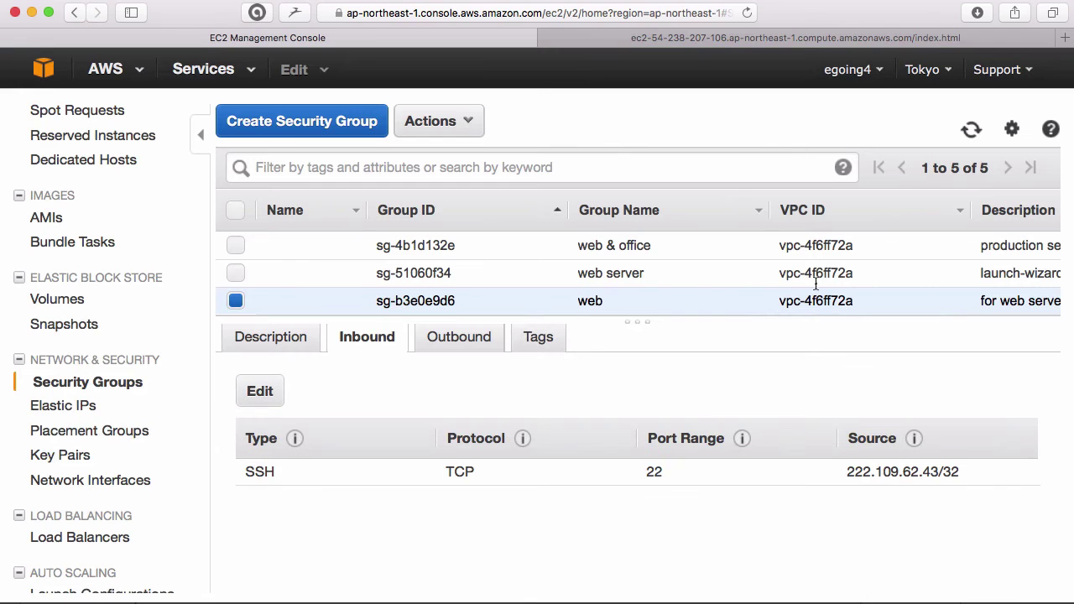
click(744, 43)
click(748, 13)
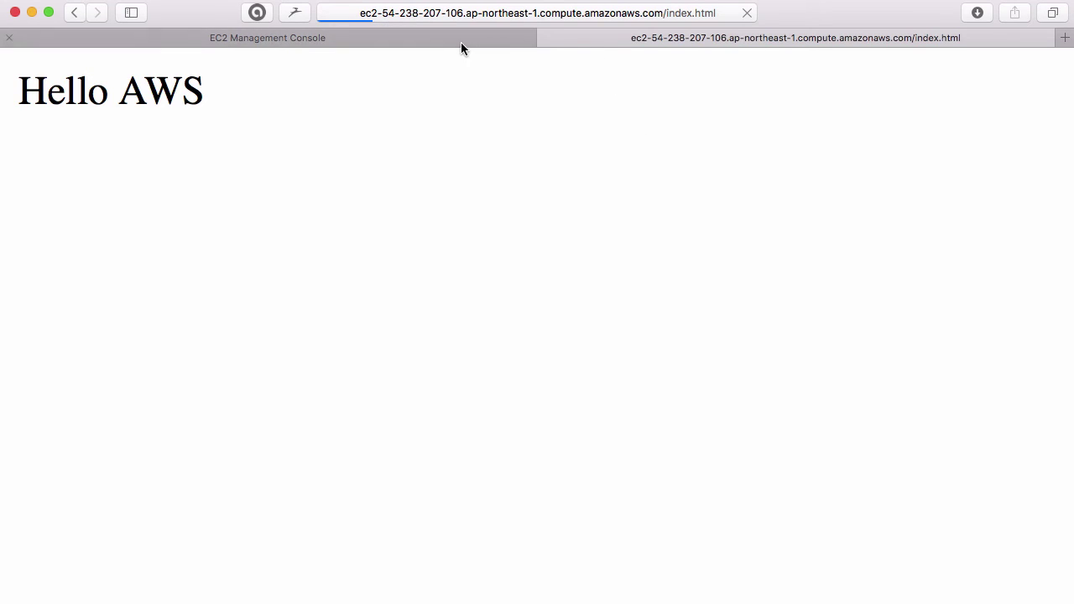
Step: Add an HTTP inbound rule on port 80 with source Anywhere to the web security group and save the rules
click(297, 40)
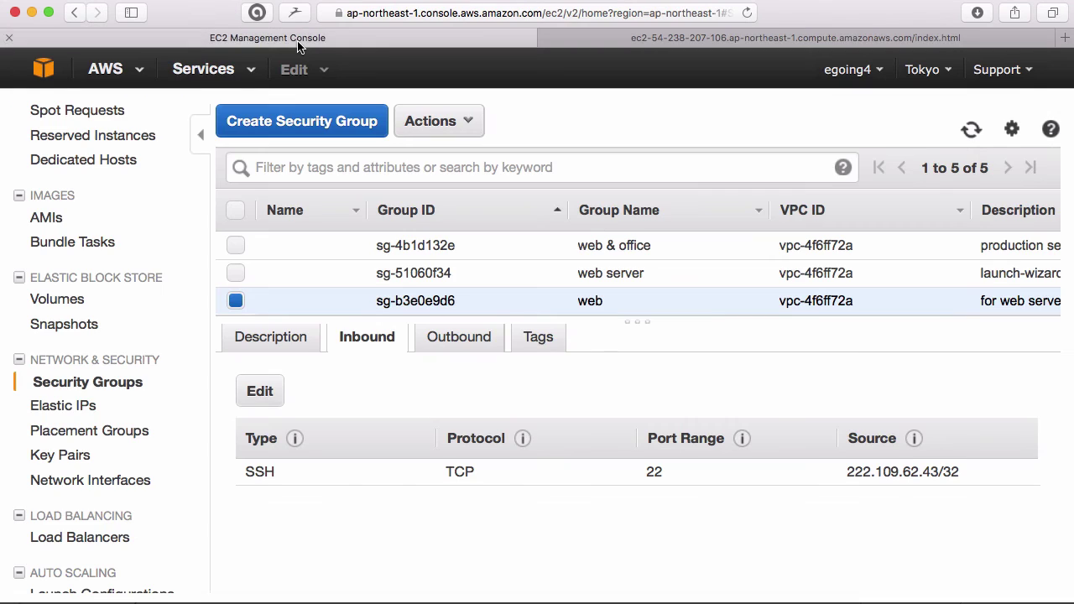
click(272, 398)
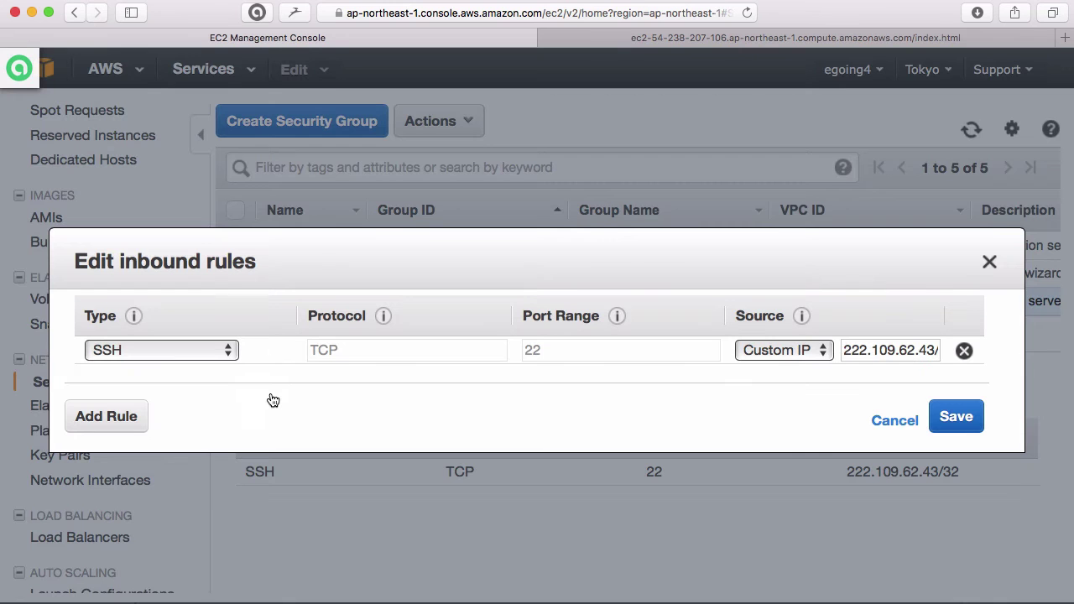
click(126, 426)
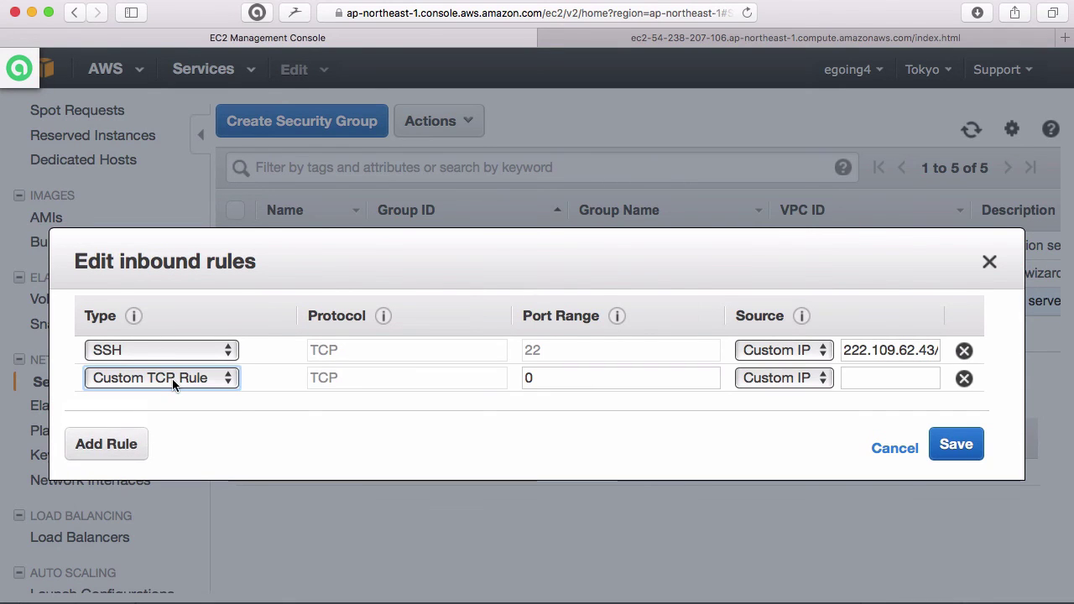
click(173, 379)
scroll(175, 539, down, 5)
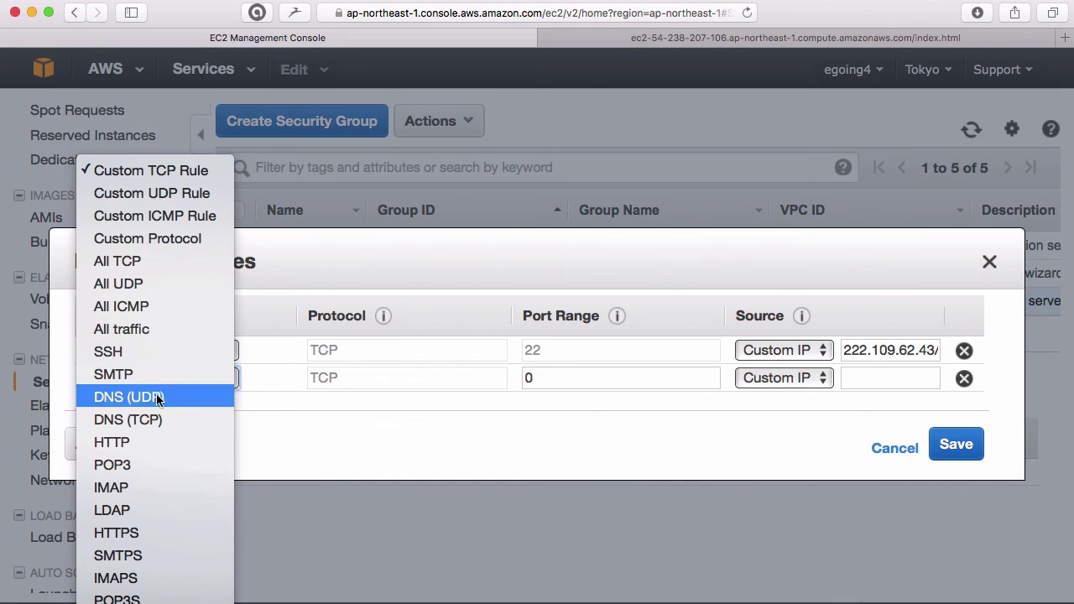
click(170, 442)
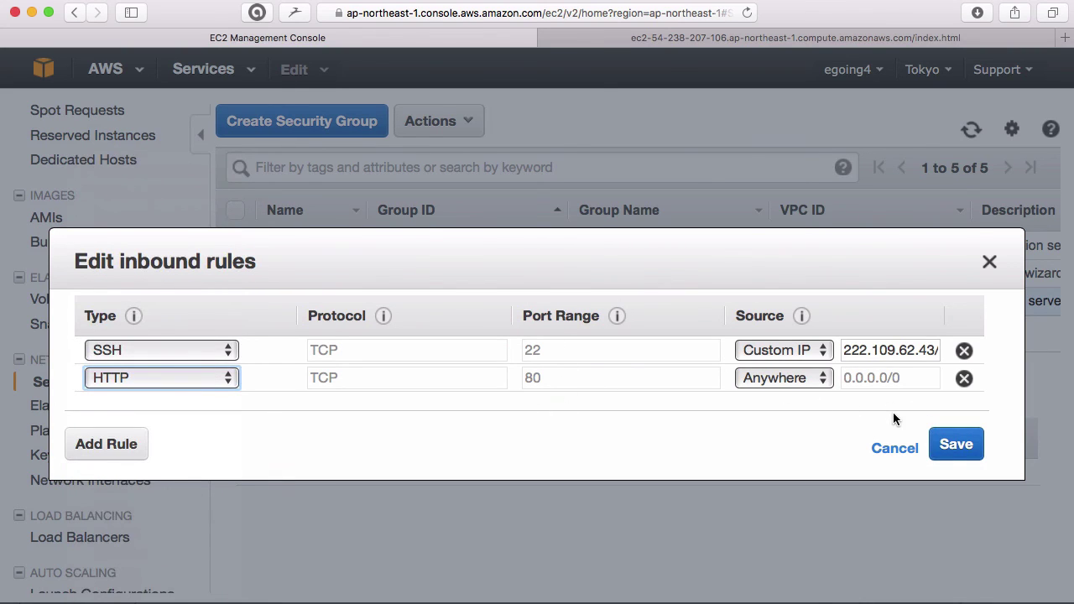
click(954, 452)
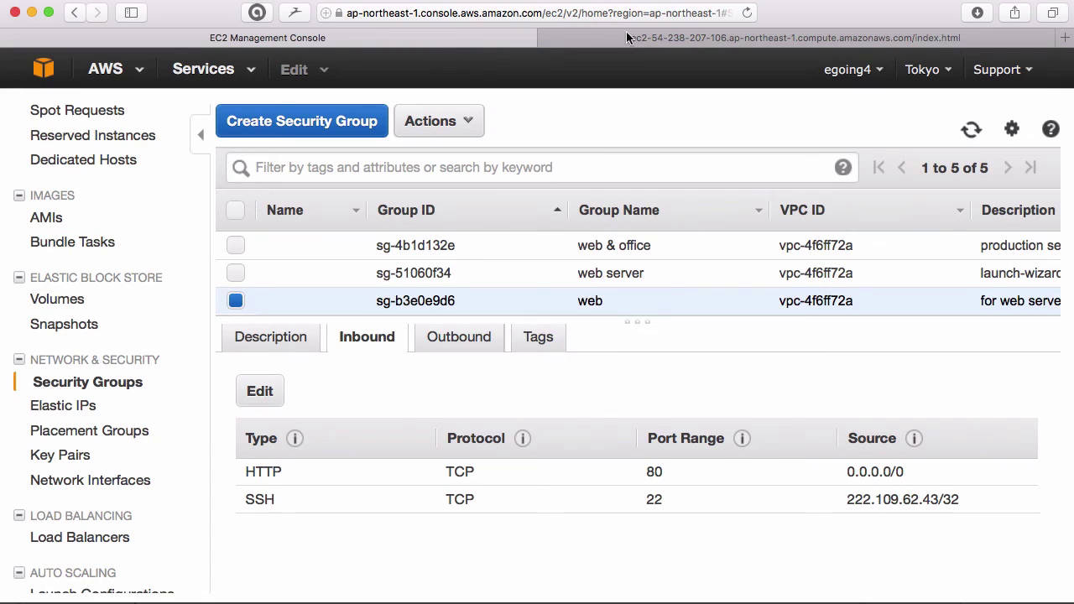
Step: Load the instance's index.html page again to check access with the HTTP rule in place
click(655, 40)
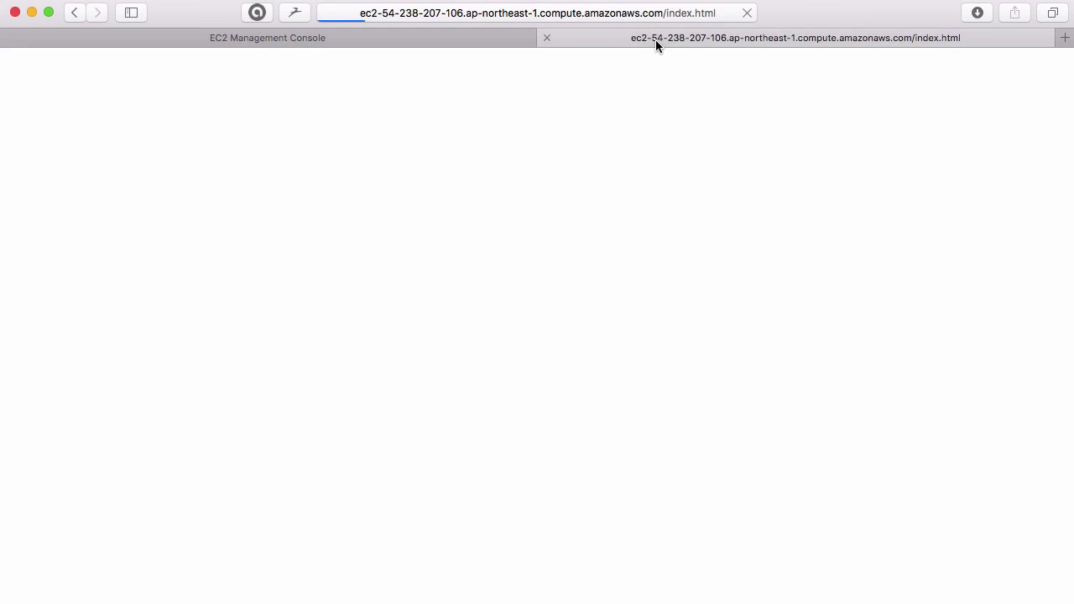
click(581, 16)
key(Return)
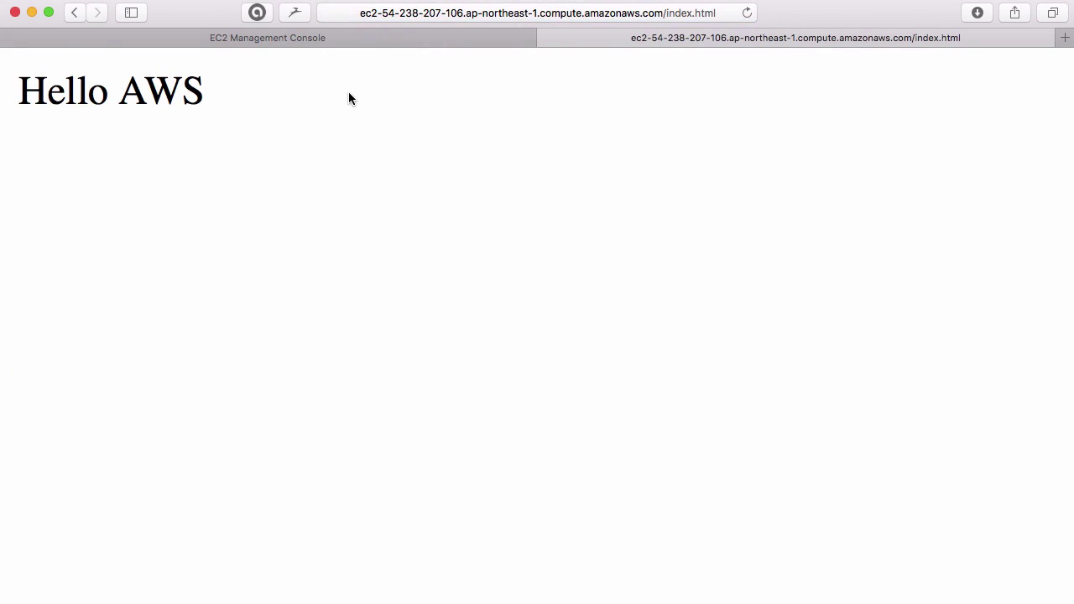